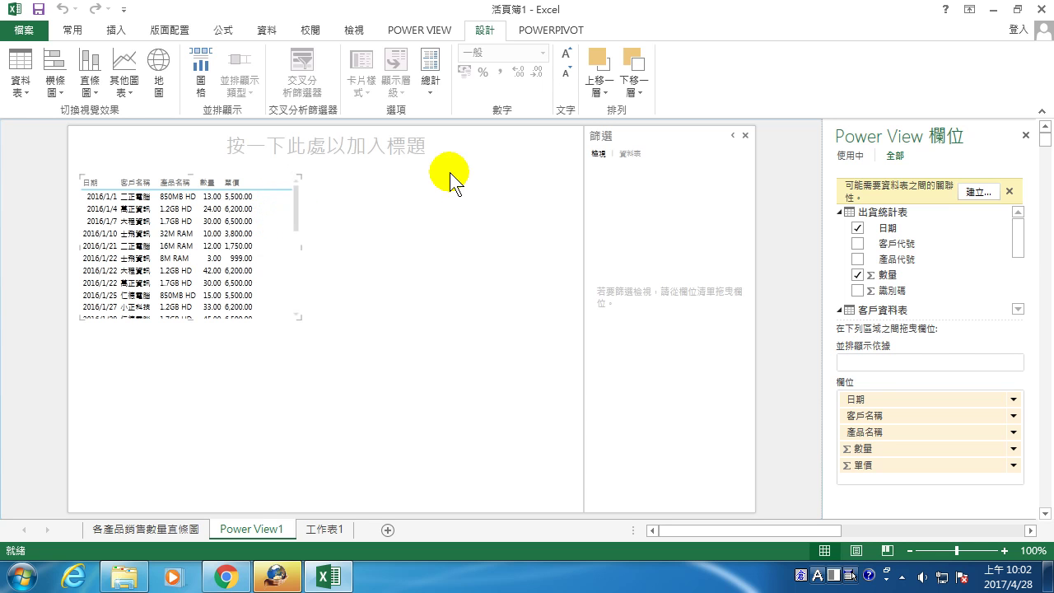
Step: Switch the Excel ribbon to the POWERPIVOT tab to reach the data model commands
left_click(542, 33)
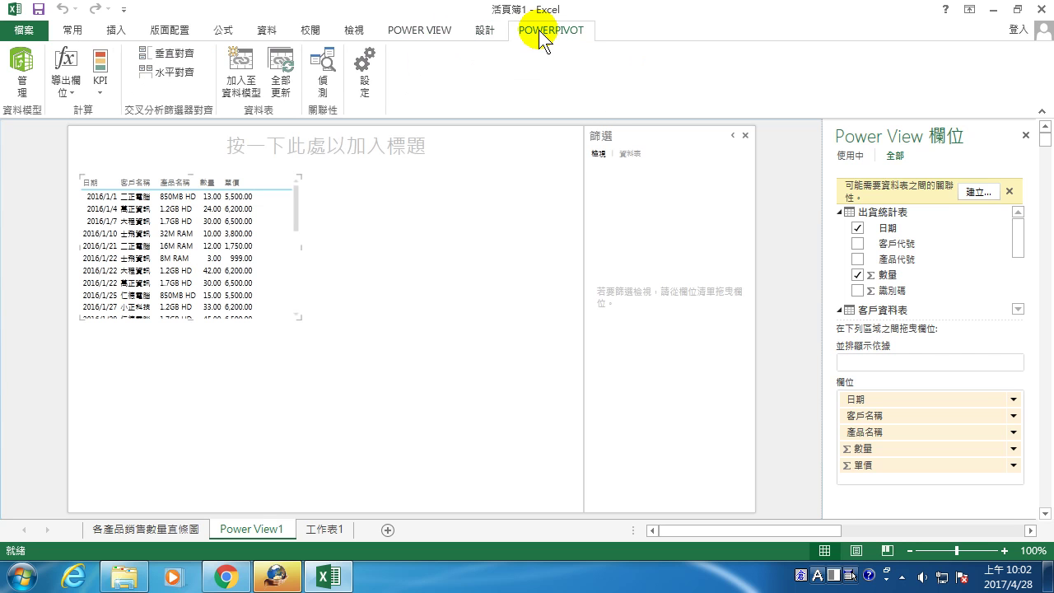
Step: Open the PowerPivot window on the 出貨統計表 table and check its product code and 數量 values
left_click(20, 82)
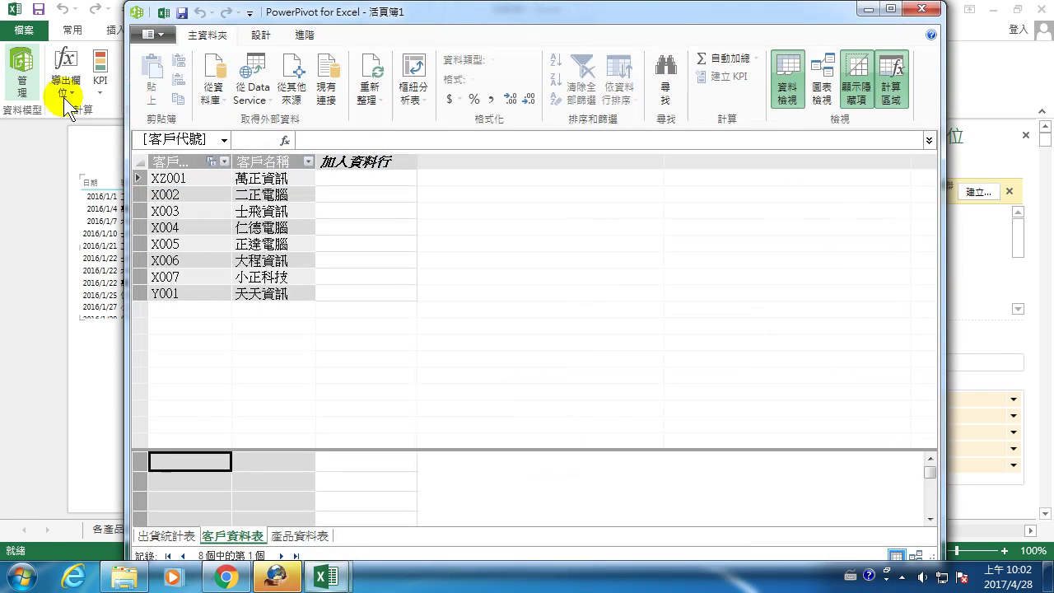
left_click(173, 537)
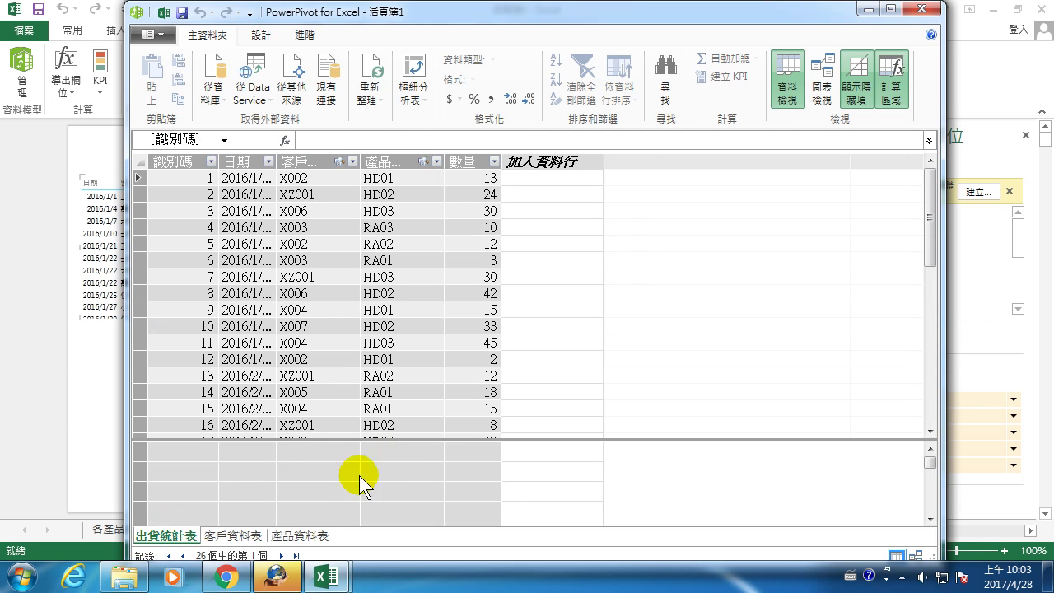
left_click(548, 175)
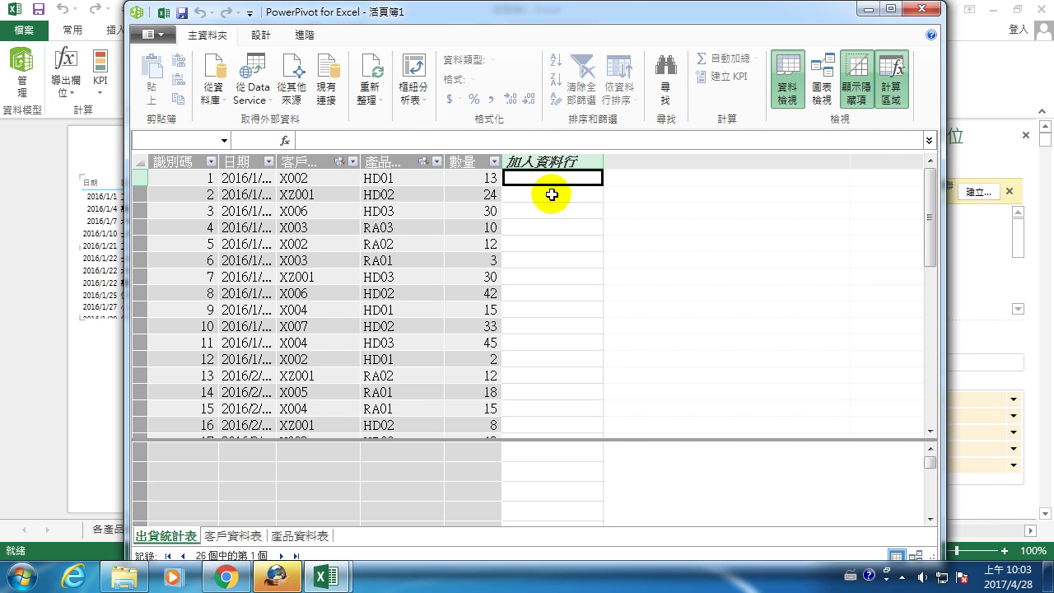
left_click(383, 175)
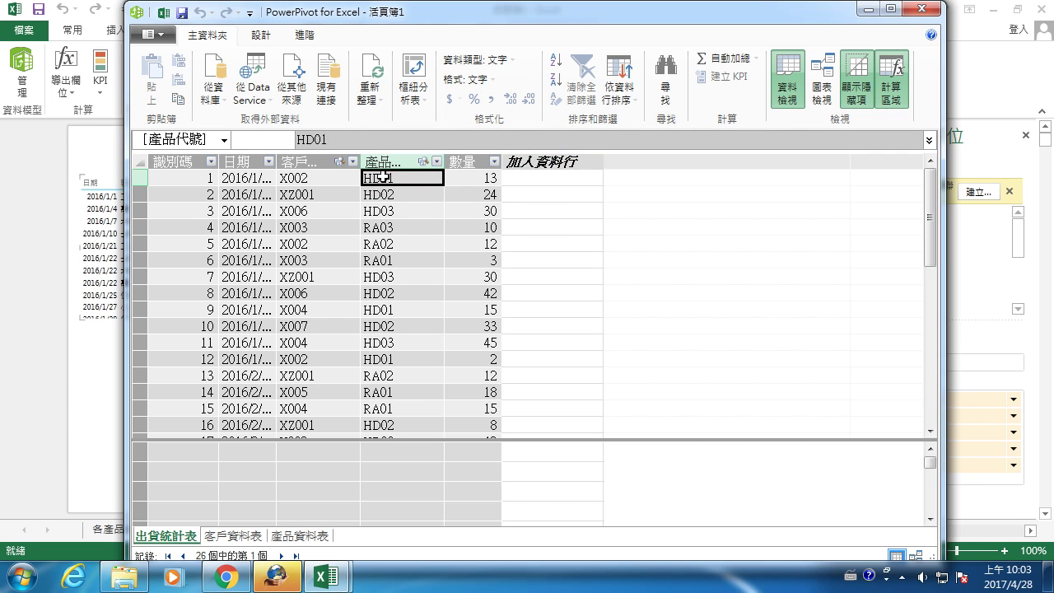
left_click(477, 177)
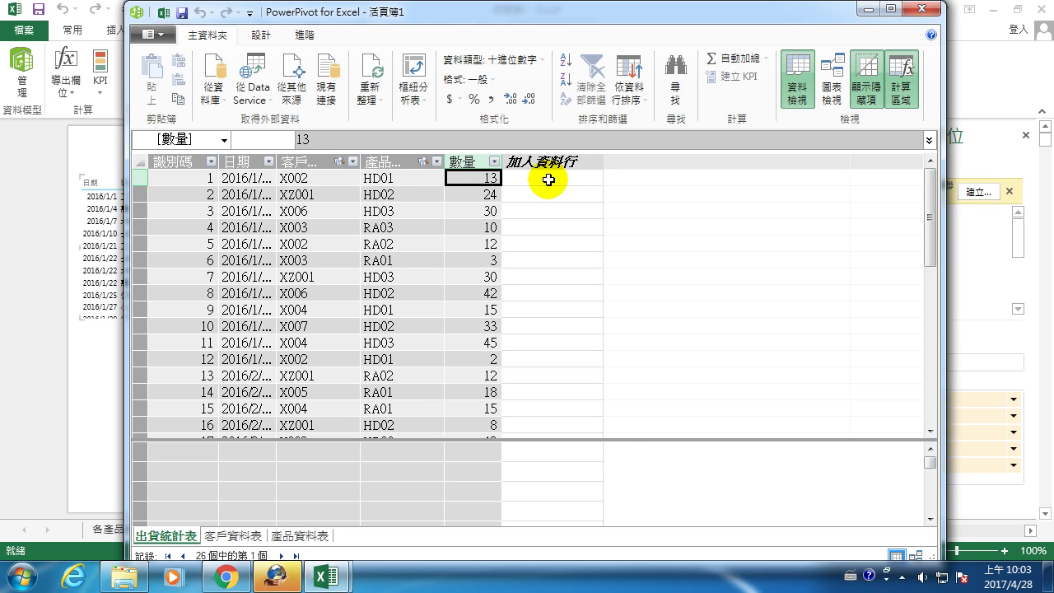
left_click(549, 179)
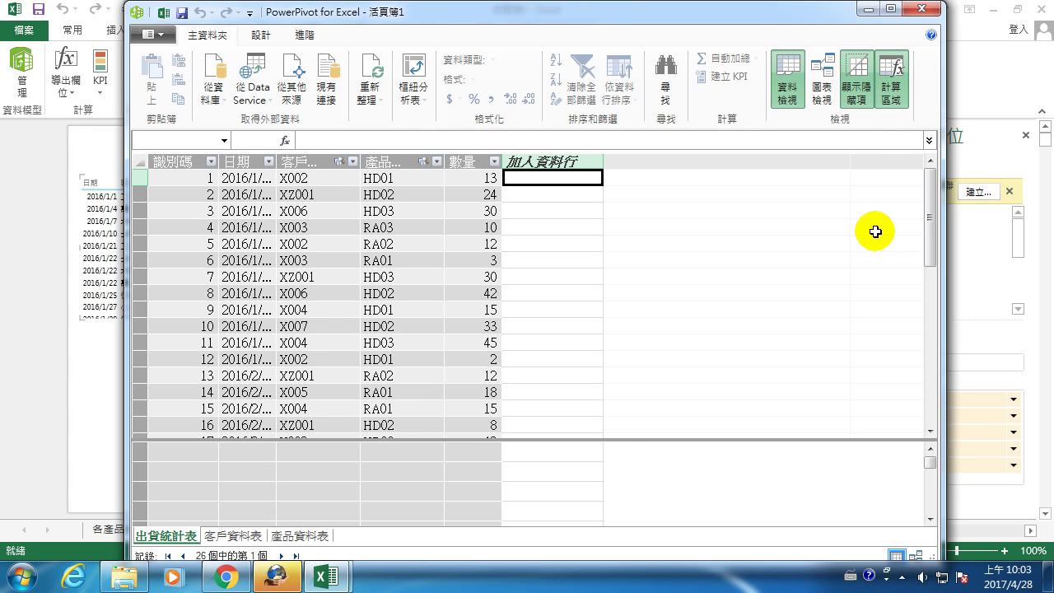
left_click(189, 473)
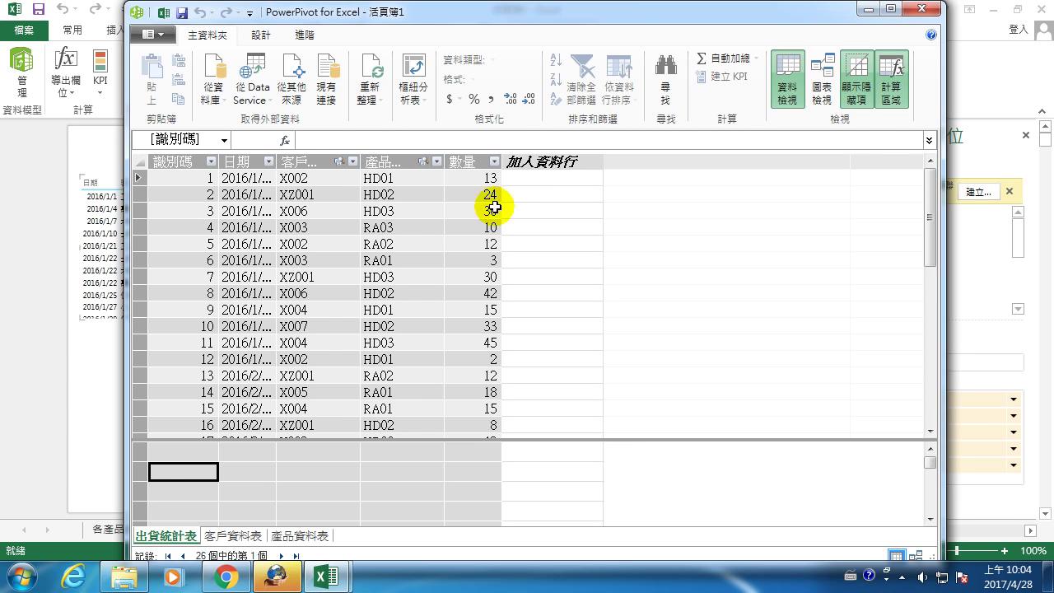
left_click(523, 180)
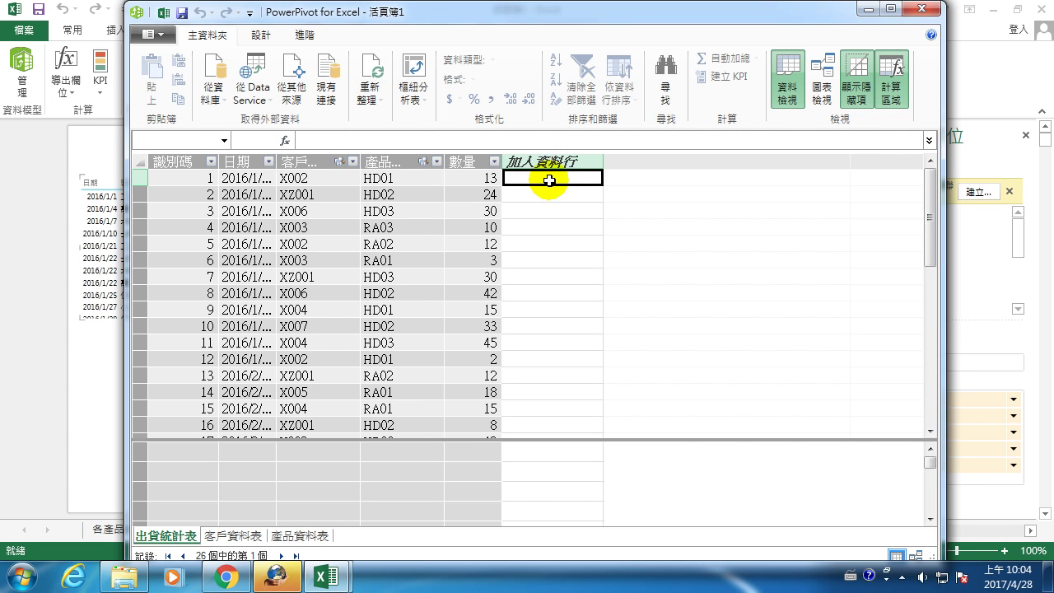
left_click(299, 535)
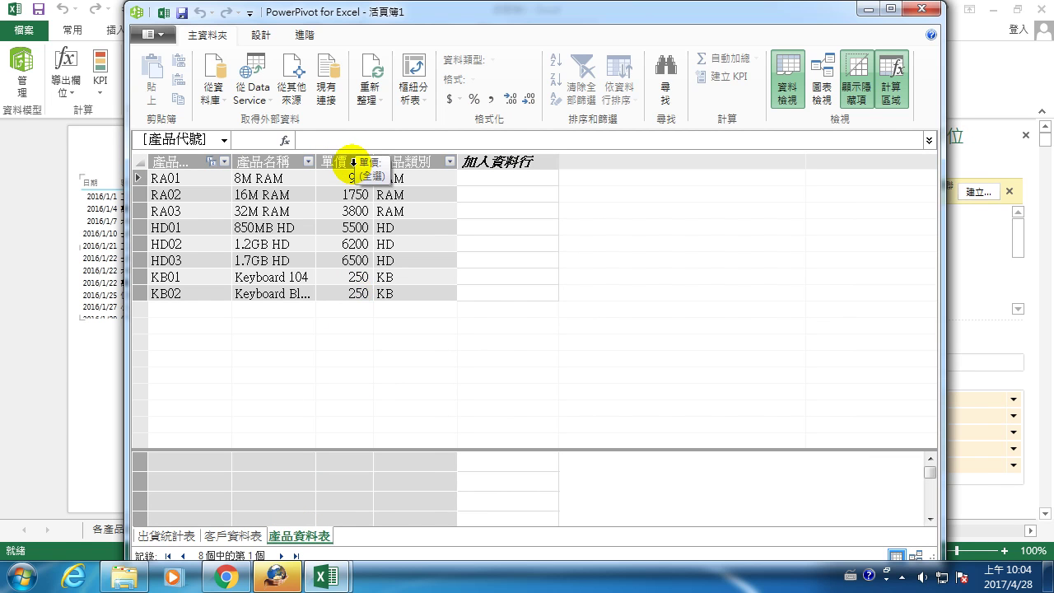
left_click(163, 536)
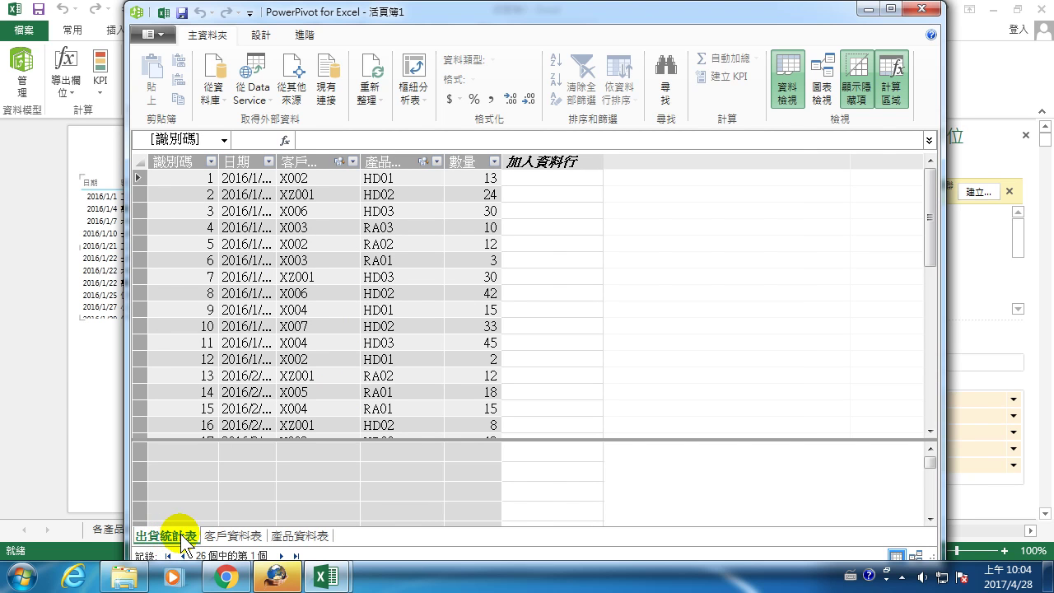
Step: Add a 出貨統計表 column with =RELATED('產品資料表'[單價]) to pull each product's unit price
left_click(537, 174)
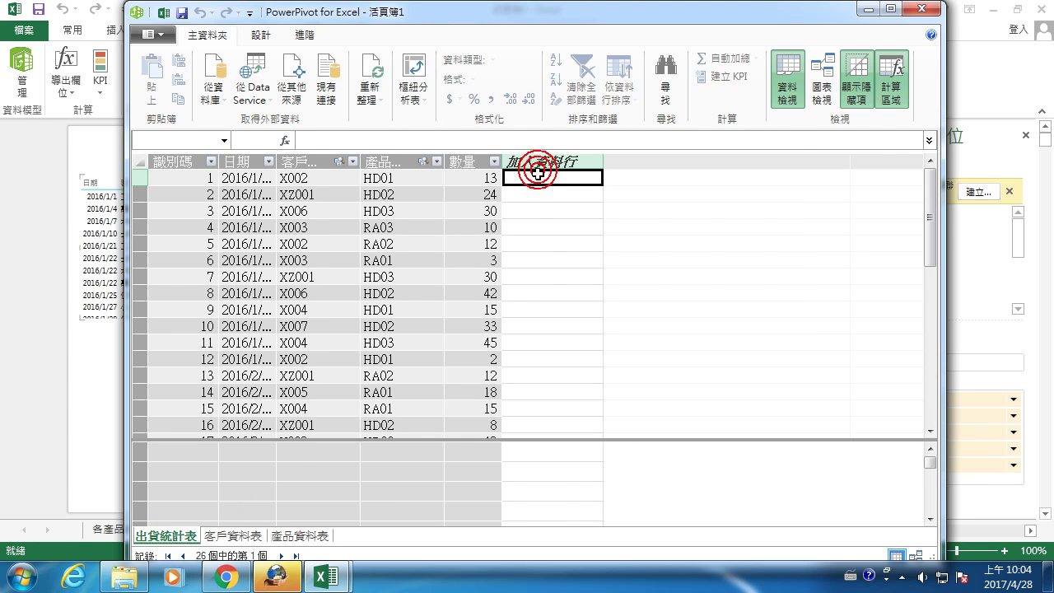
type("=")
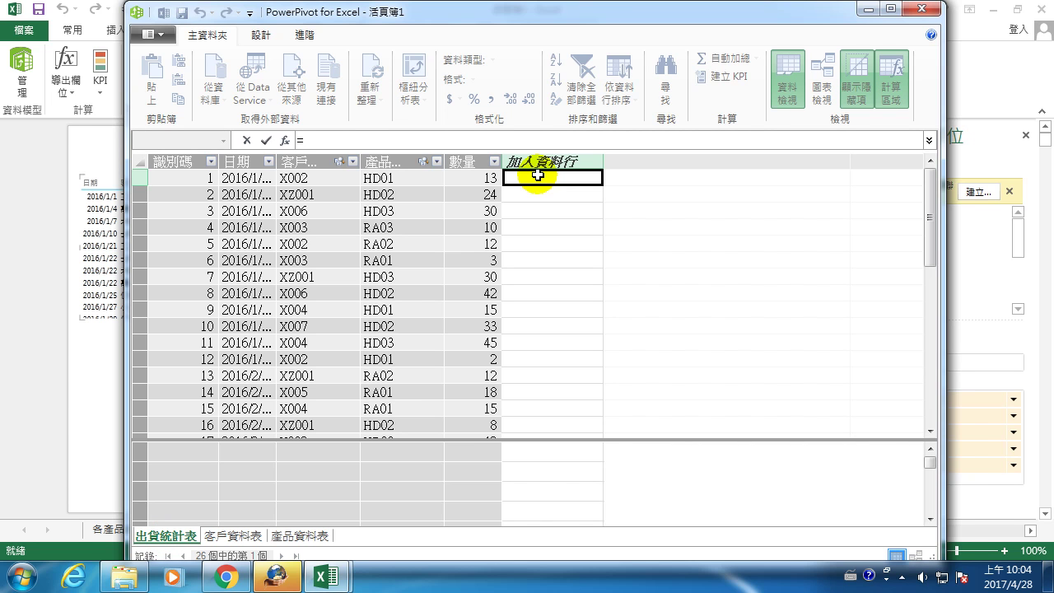
type("r")
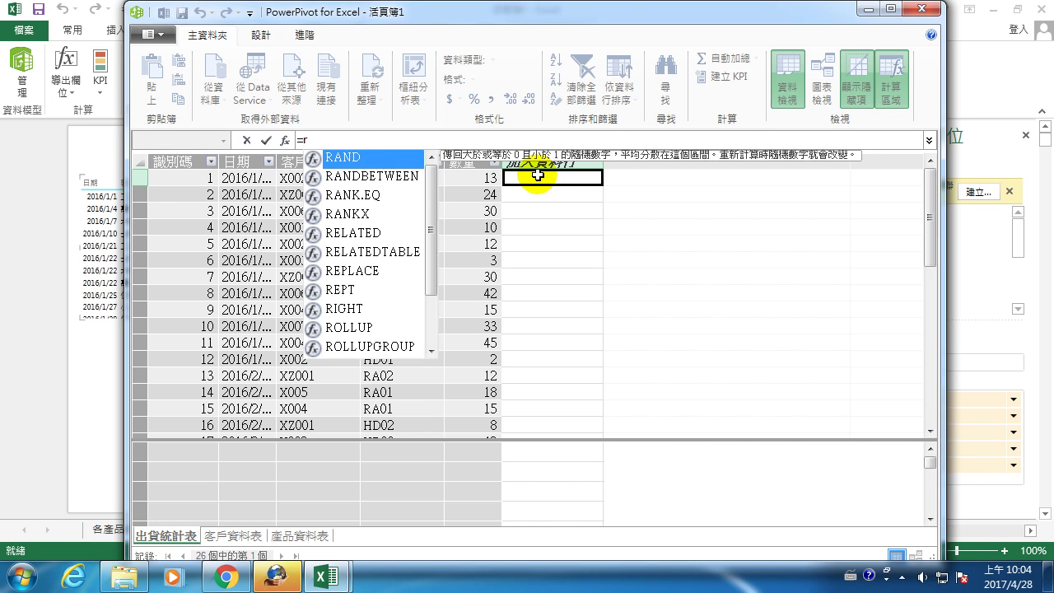
type("el")
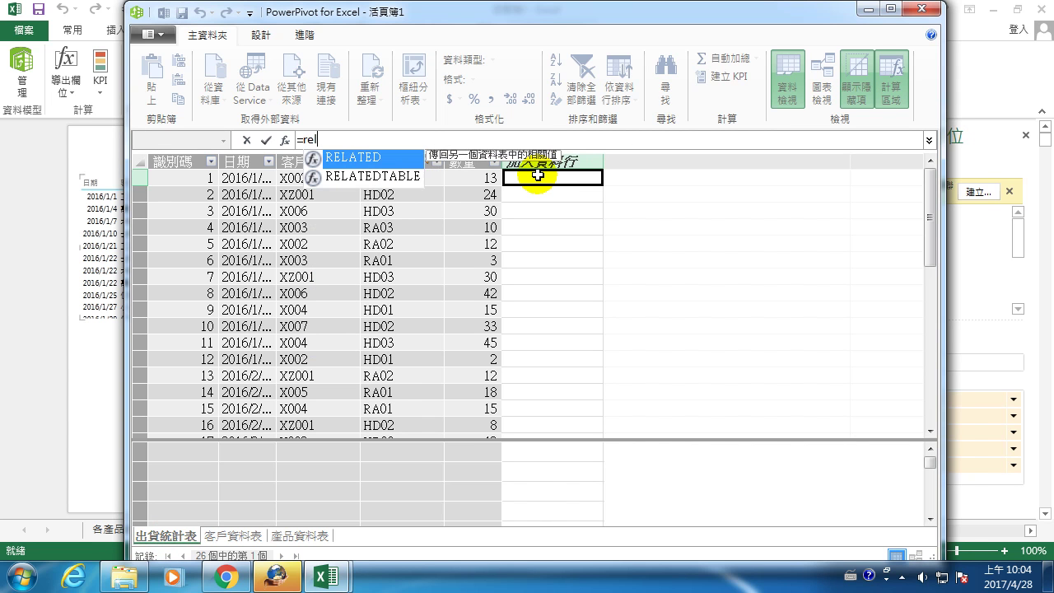
key("Tab")
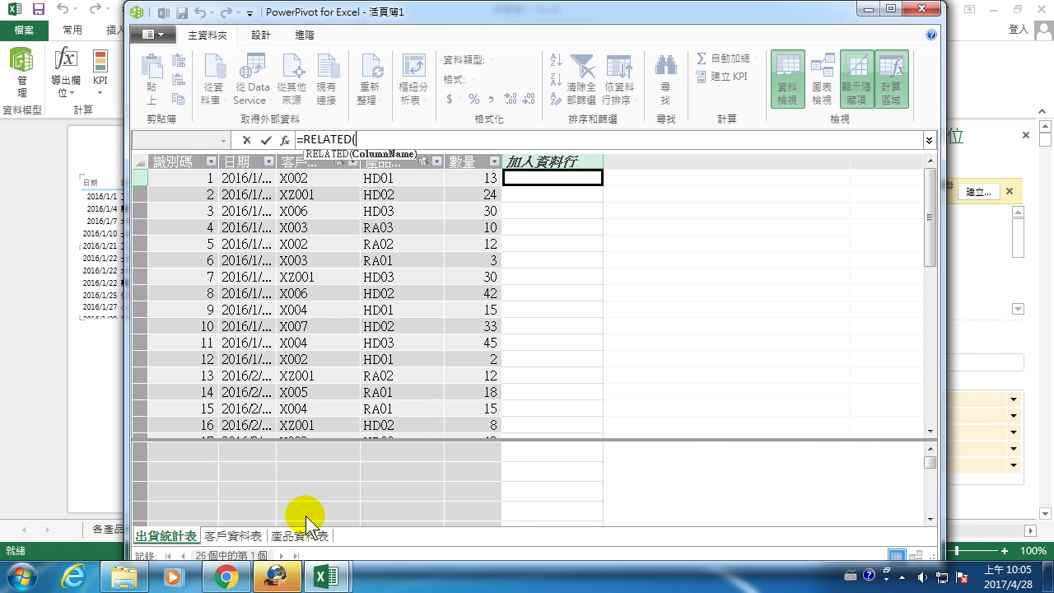
type("'")
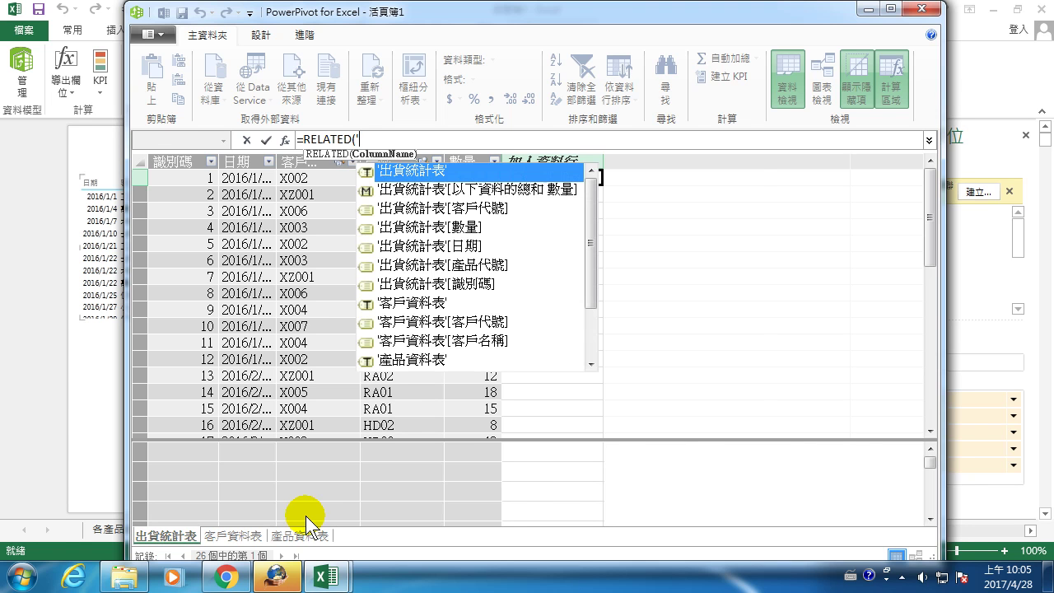
left_click_drag(587, 215, 590, 291)
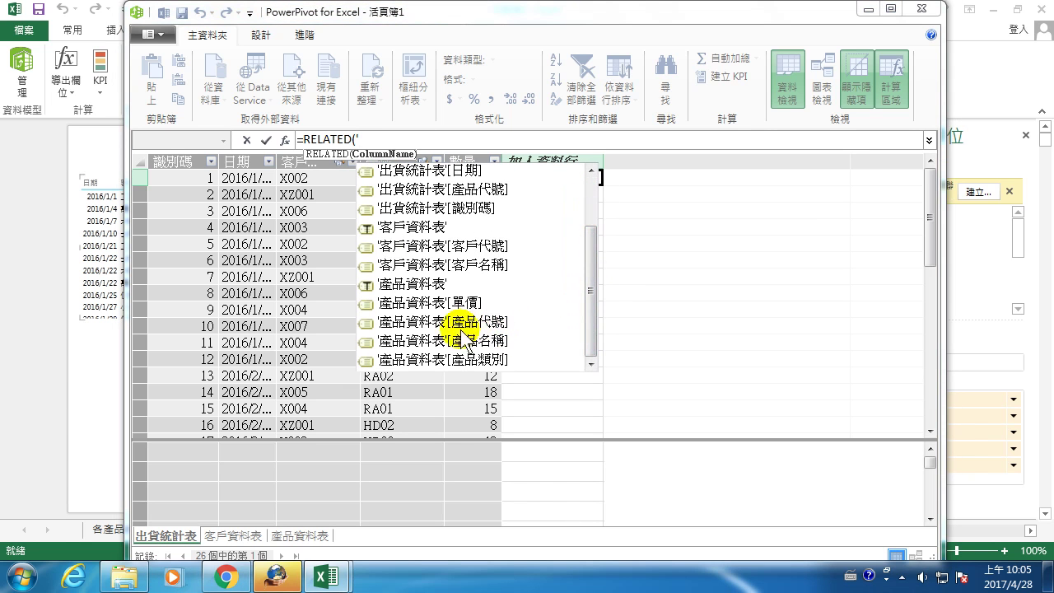
left_click(407, 302)
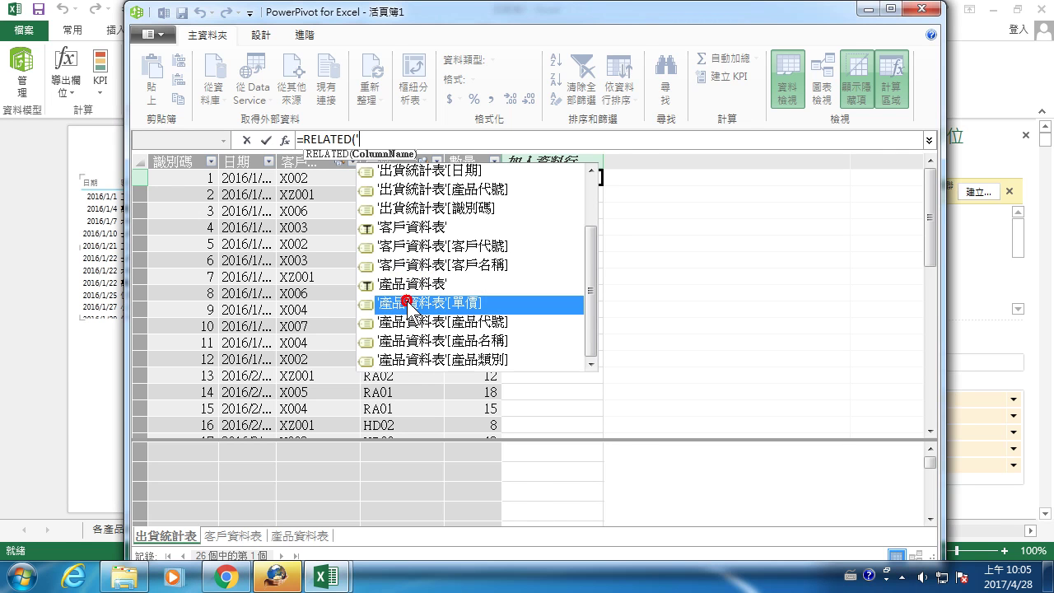
double_click(466, 309)
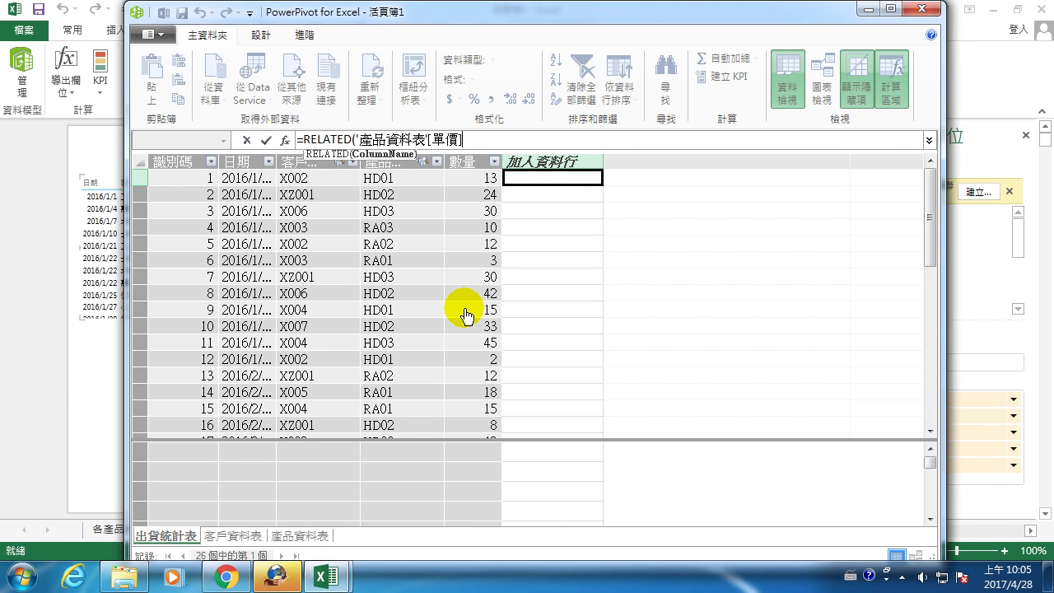
type(")")
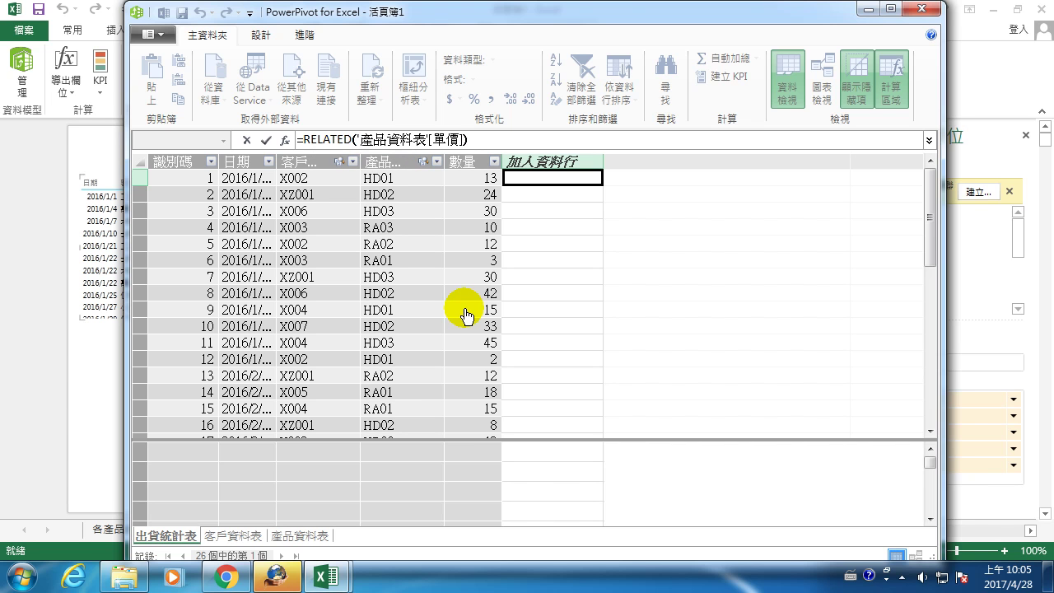
key("Return")
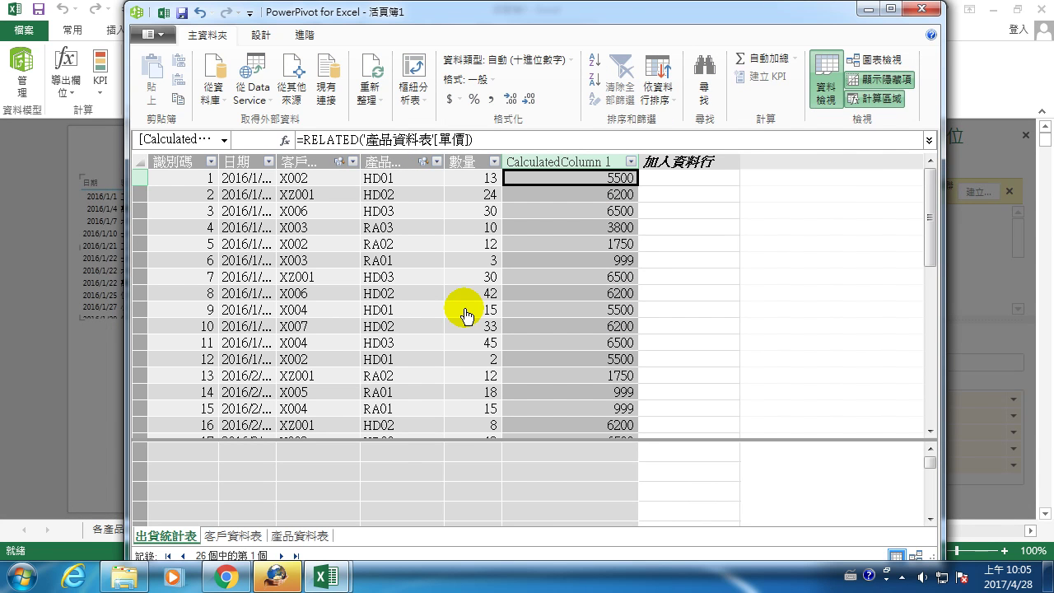
Step: Rename the RELATED column CalculatedColumn 1 in 出貨統計表 to 單價
right_click(556, 158)
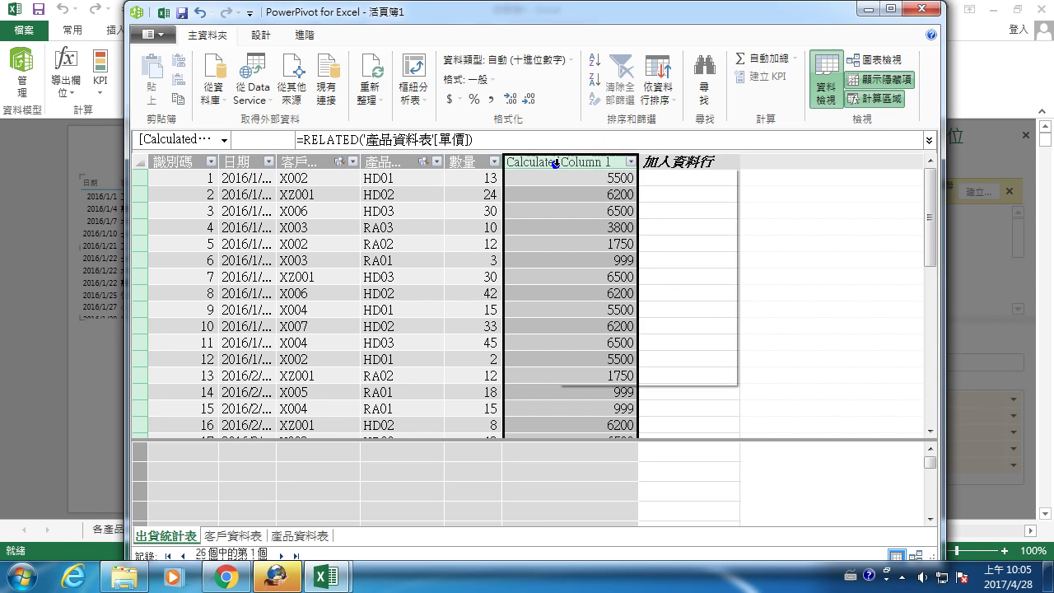
left_click(593, 266)
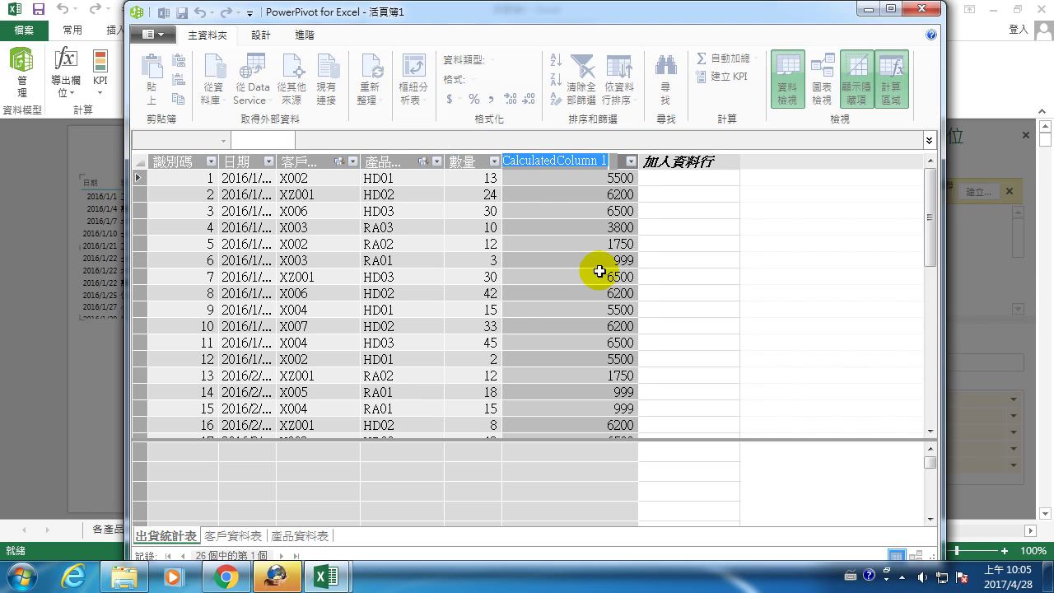
key("BackSpace")
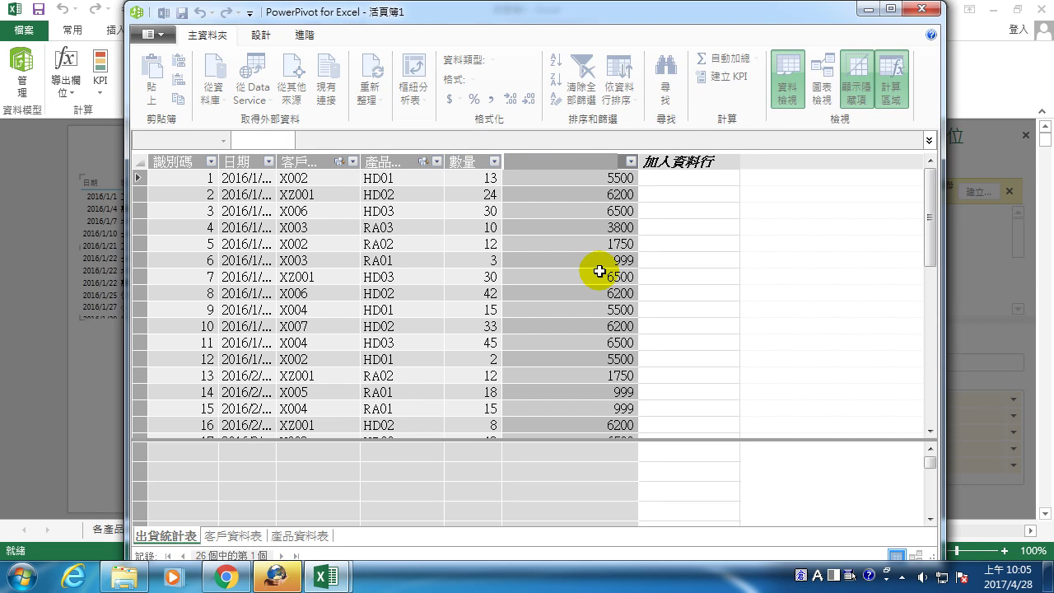
type("單wc")
key("space")
key("Return")
key("Return")
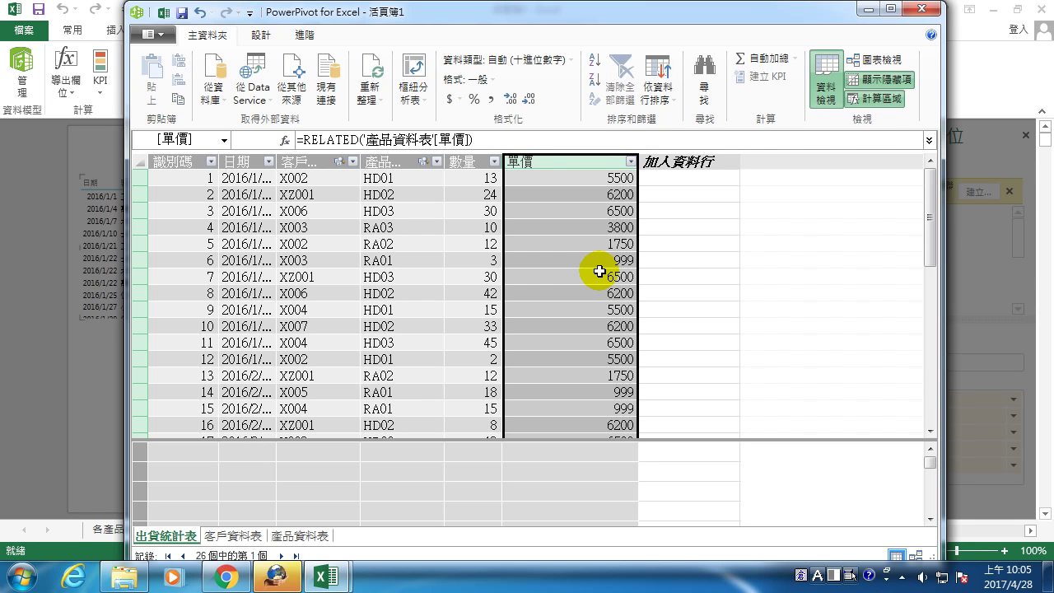
left_click(675, 177)
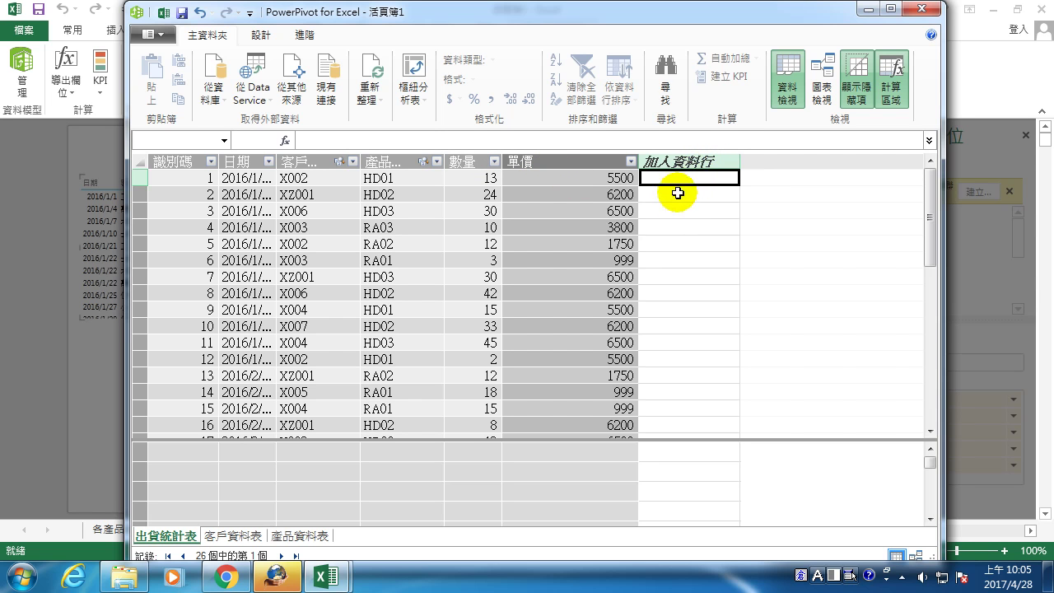
Step: Add a calculated column =[數量]*[單價] to 出貨統計表, giving values like 71500 and 148800
left_click(170, 472)
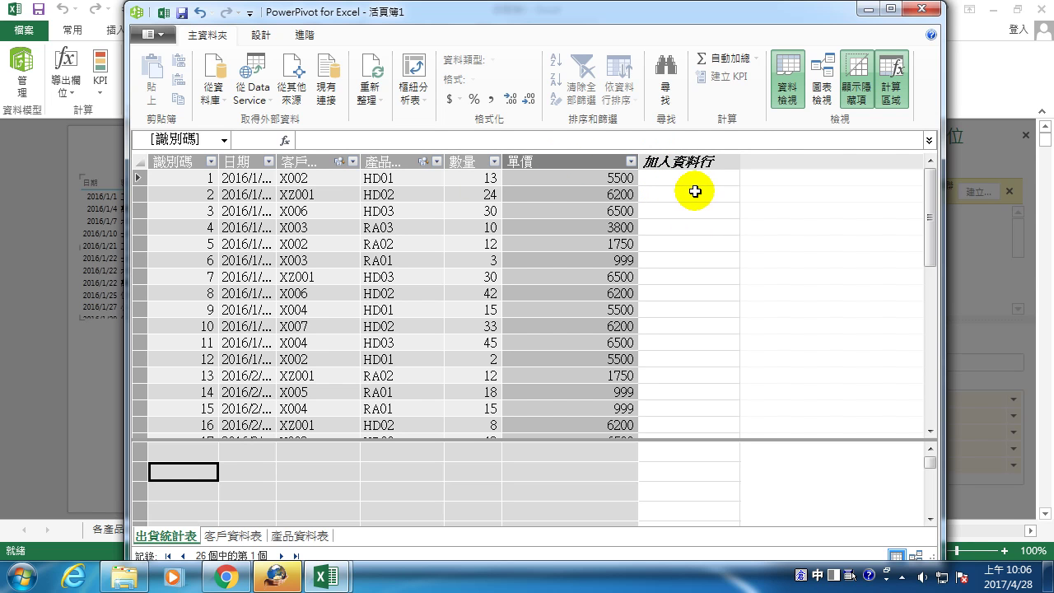
left_click(682, 180)
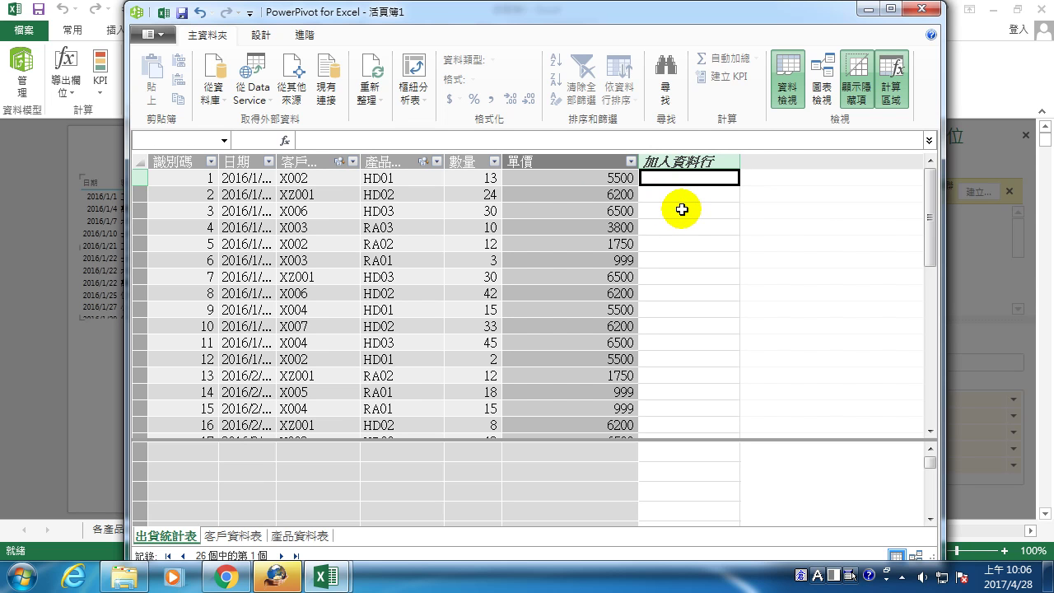
type("=")
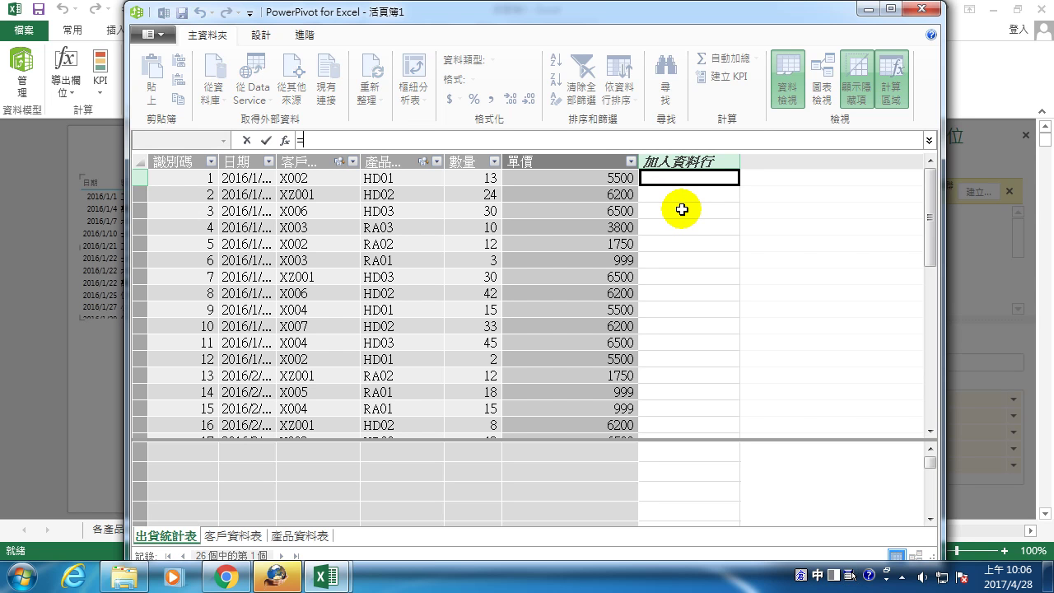
left_click(466, 161)
left_click(466, 160)
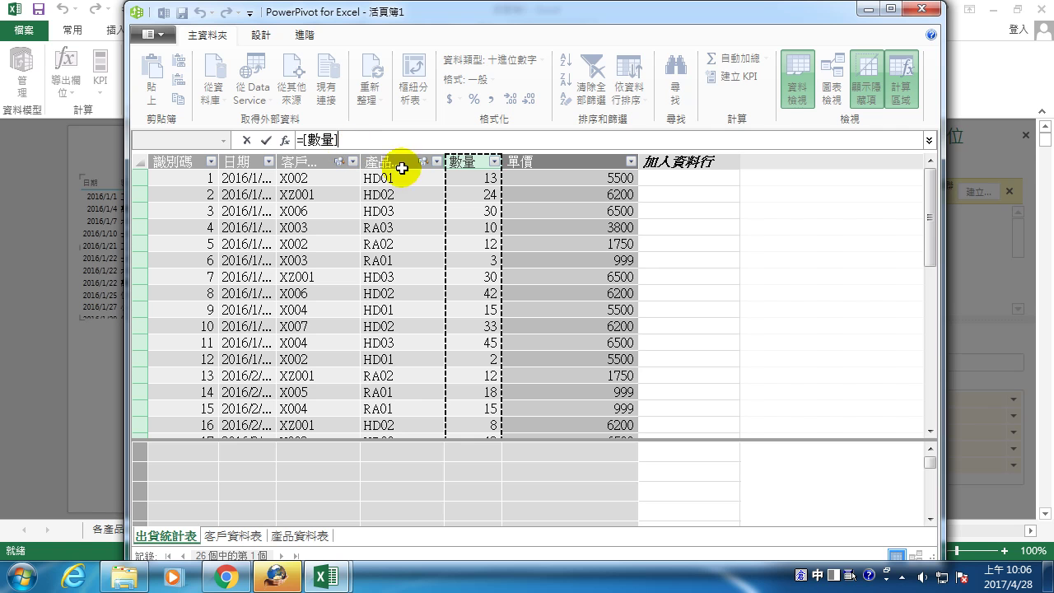
type("*")
left_click(579, 165)
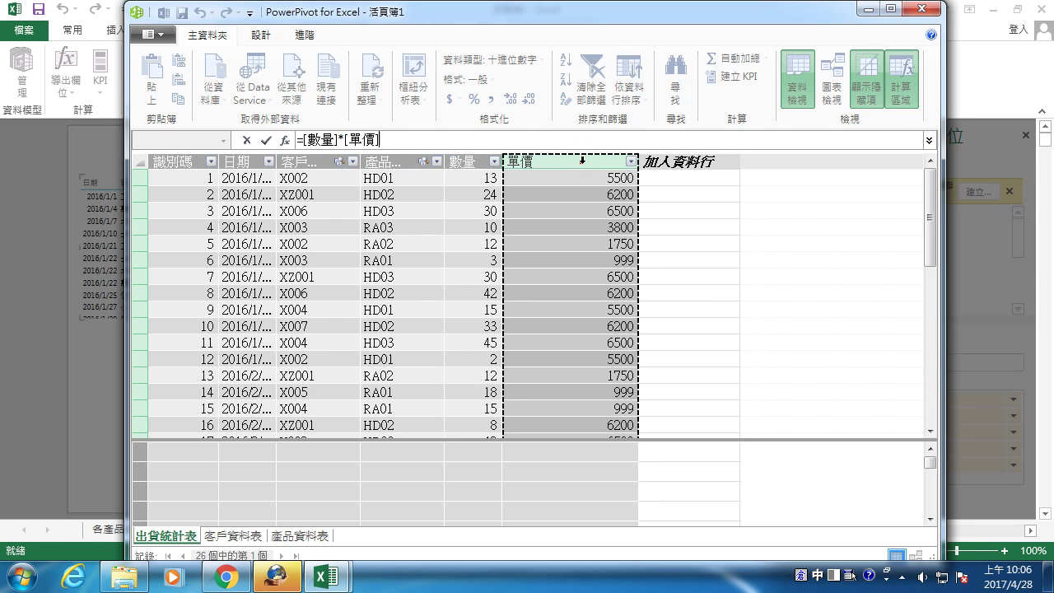
key("Return")
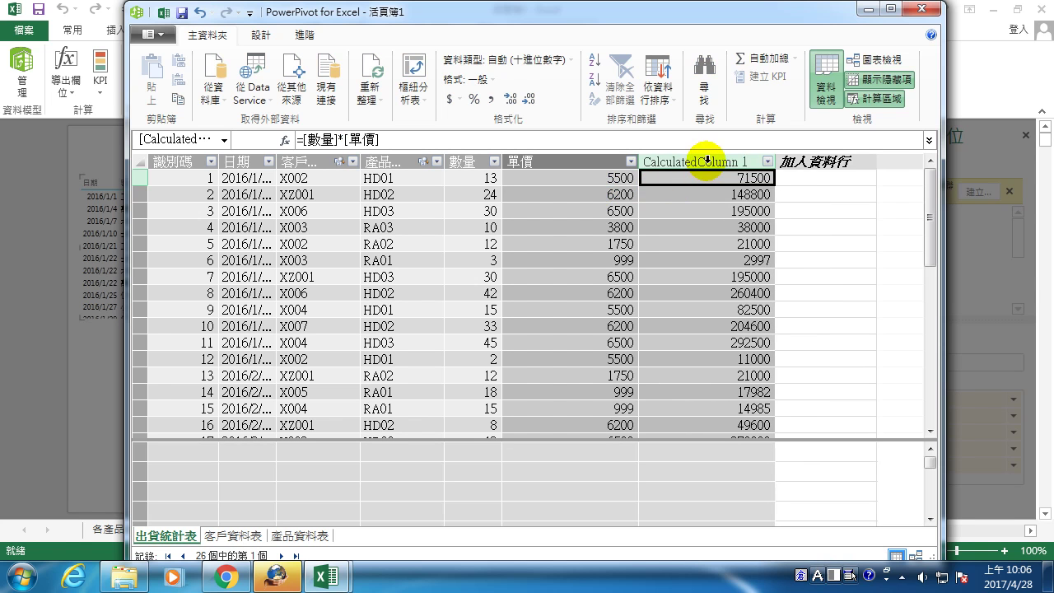
Step: Rename the =[數量]*[單價] column in 出貨統計表 to 銷售小計
right_click(706, 161)
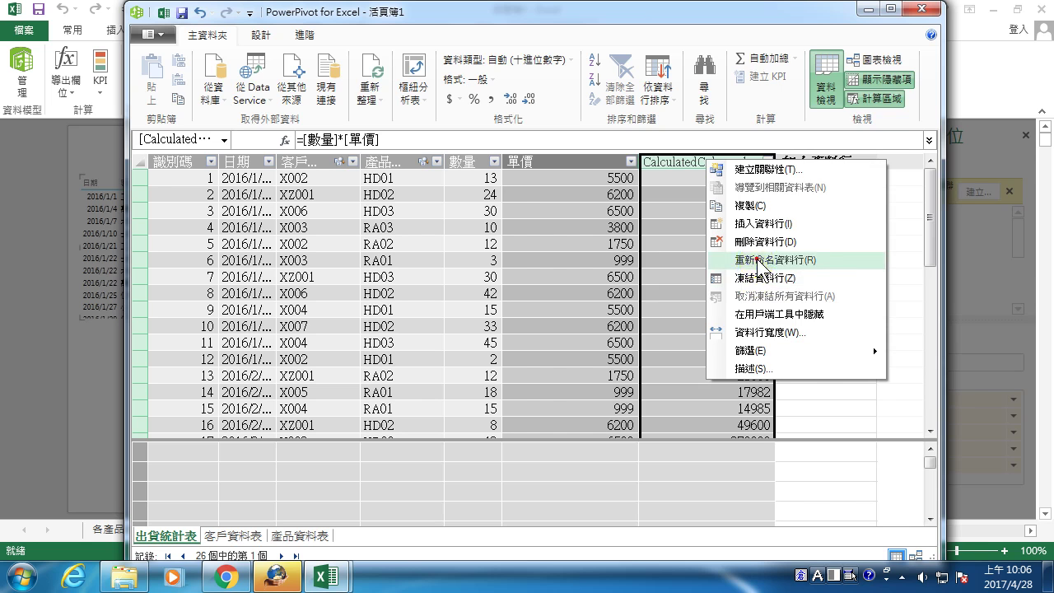
left_click(764, 260)
key("Delete")
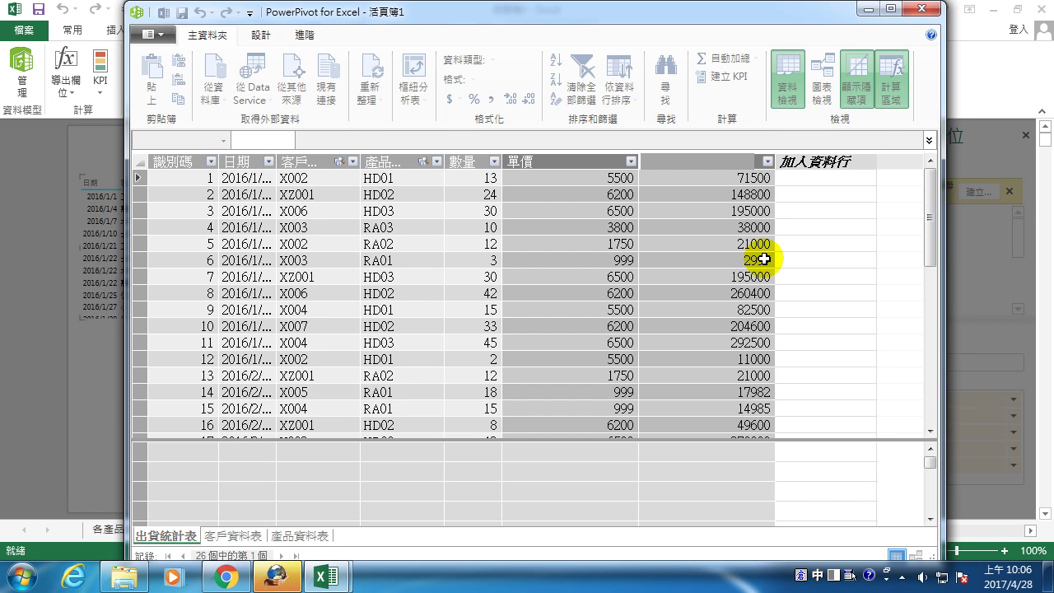
type("銷售")
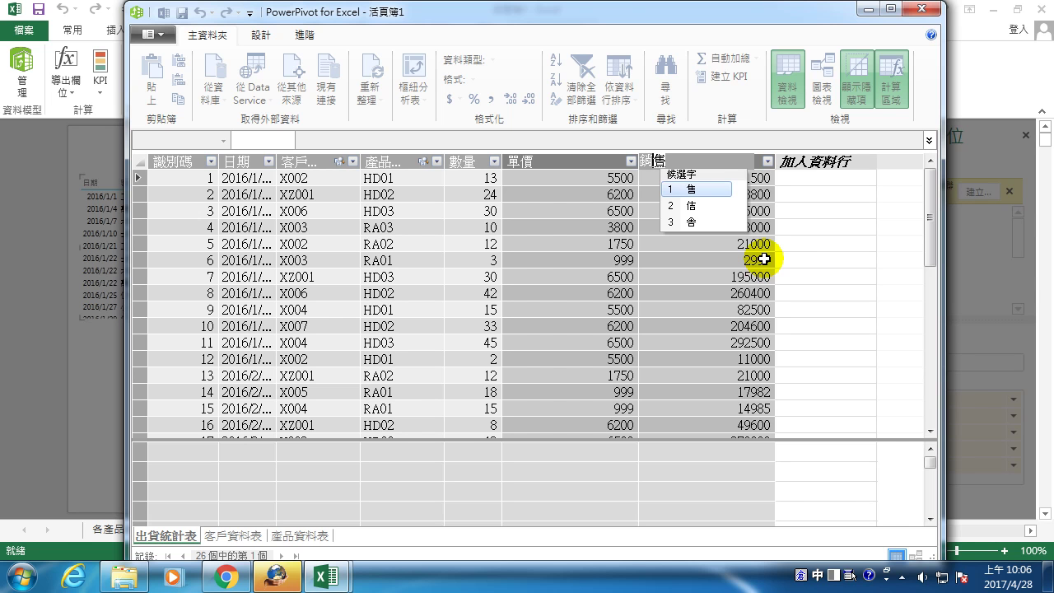
type("小計")
key("Return")
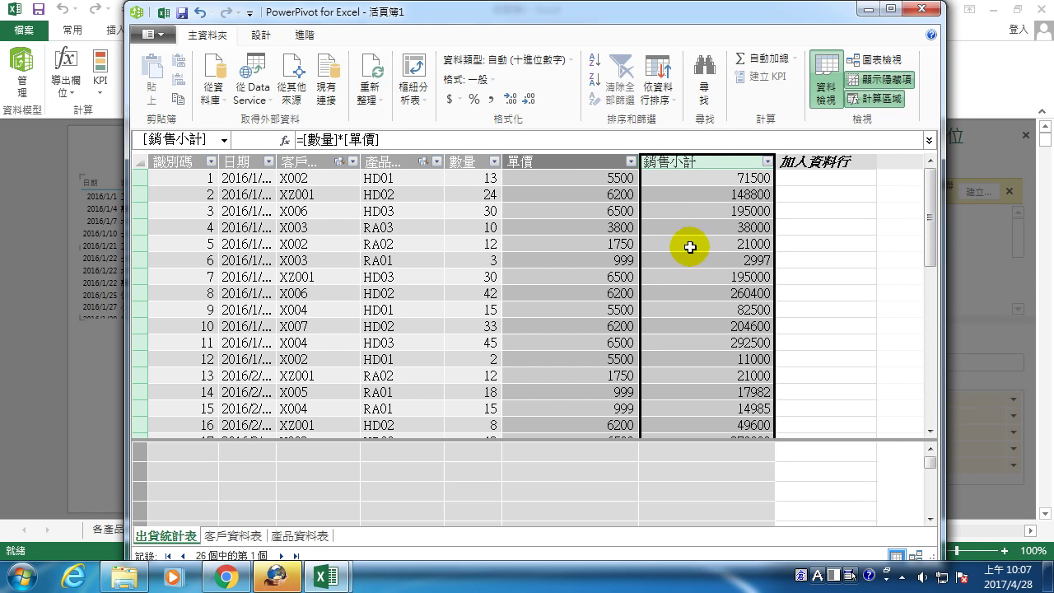
Step: Close PowerPivot, accept the data-model change notice, and expand 出貨統計表 in the Power View field list
left_click(922, 9)
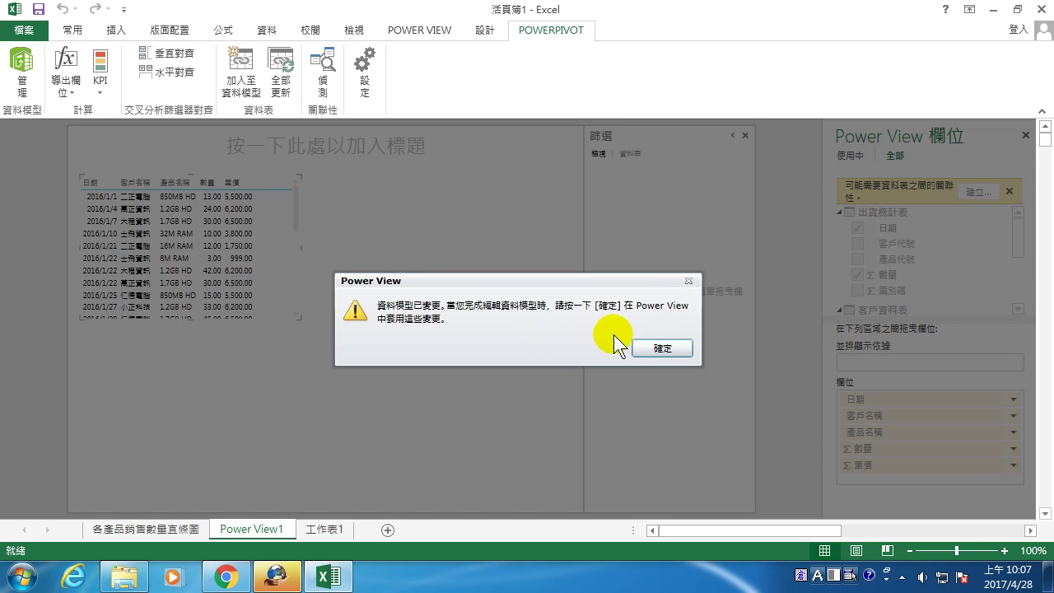
left_click(654, 347)
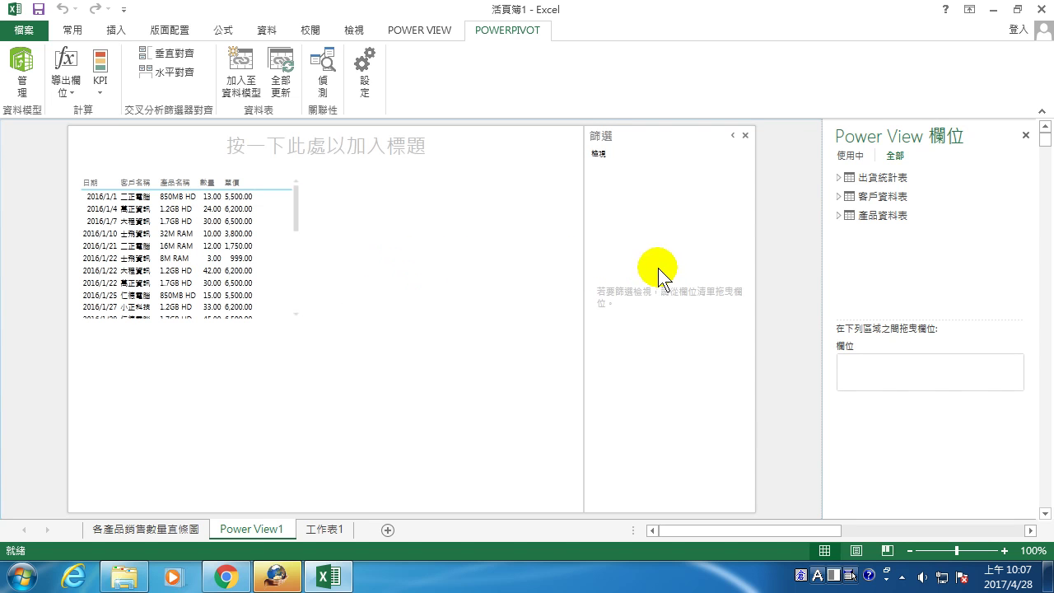
left_click(838, 176)
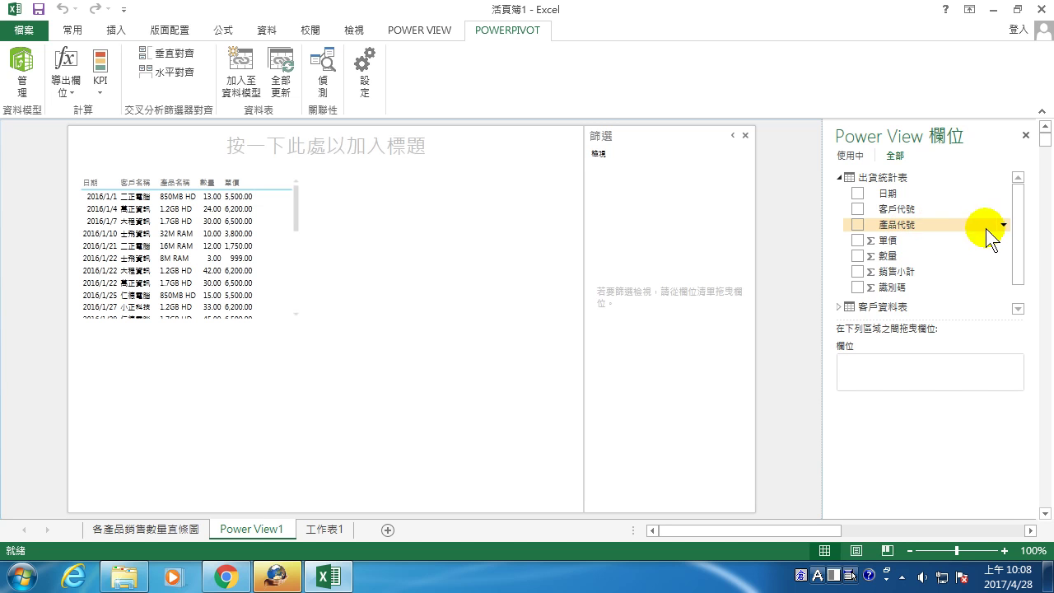
Step: Add 產品名稱 from 產品資料表 and 銷售小計 from 出貨統計表 as a new report table
left_click_drag(1019, 238, 1020, 272)
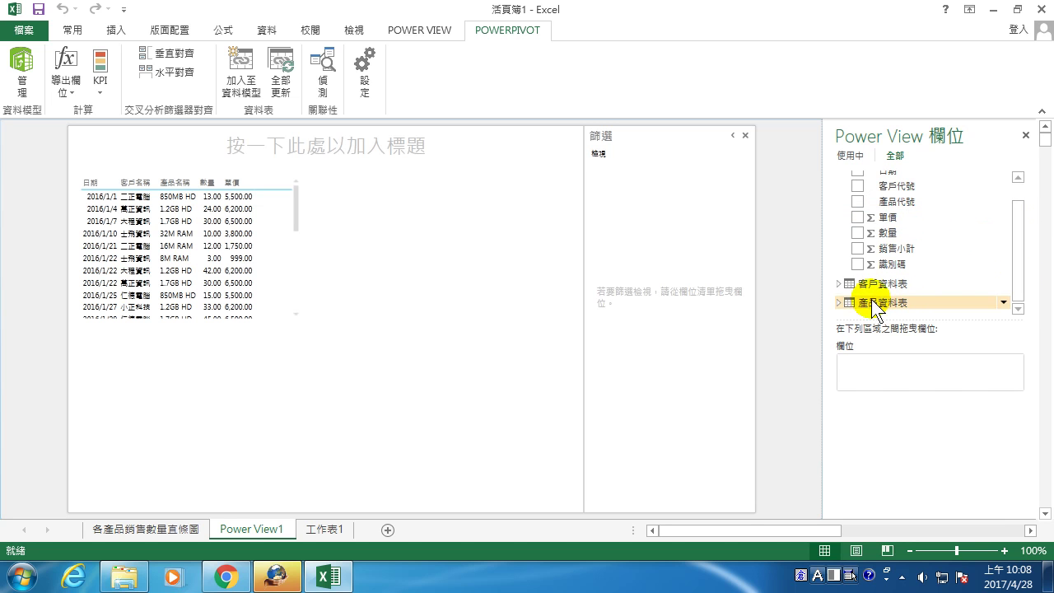
left_click(839, 303)
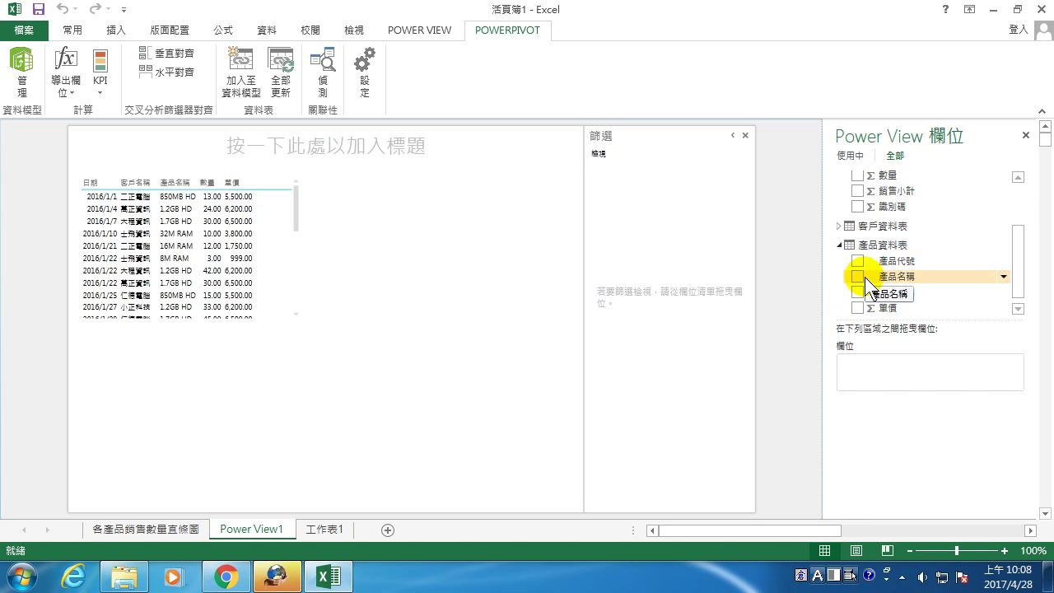
left_click(857, 276)
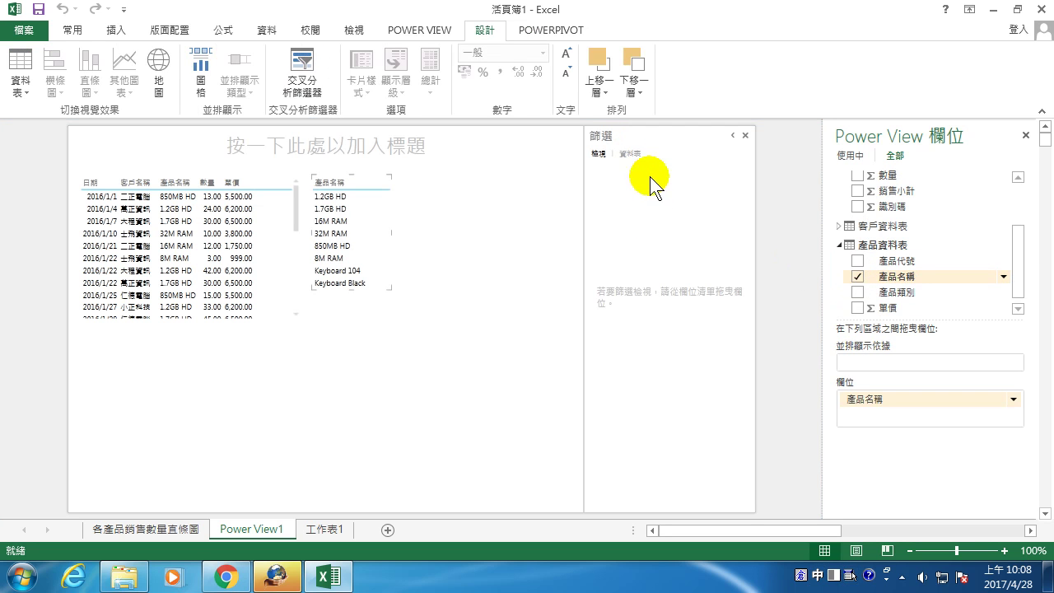
left_click_drag(1019, 247, 1023, 191)
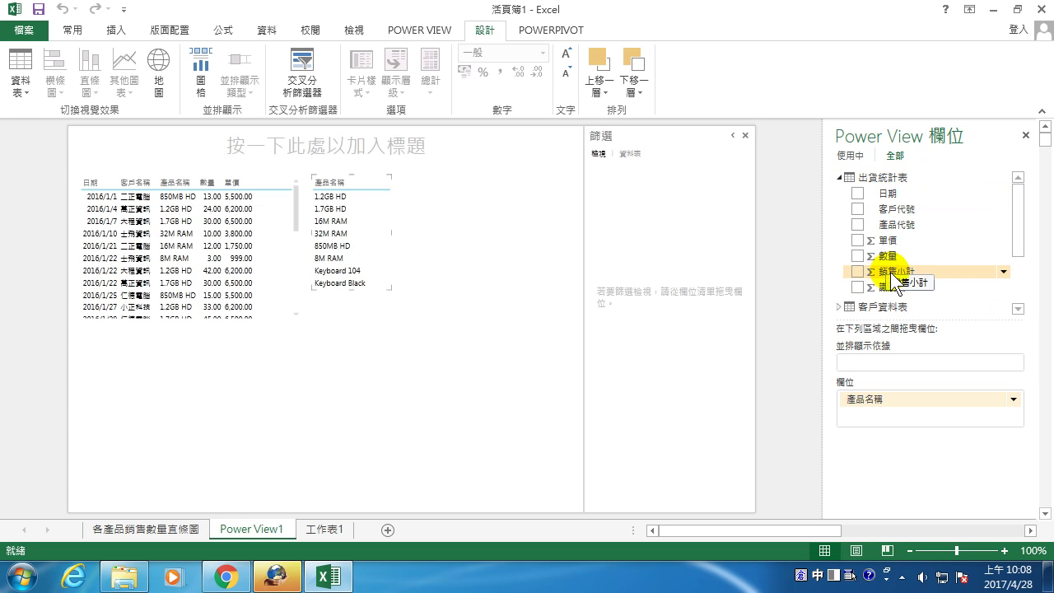
left_click(858, 273)
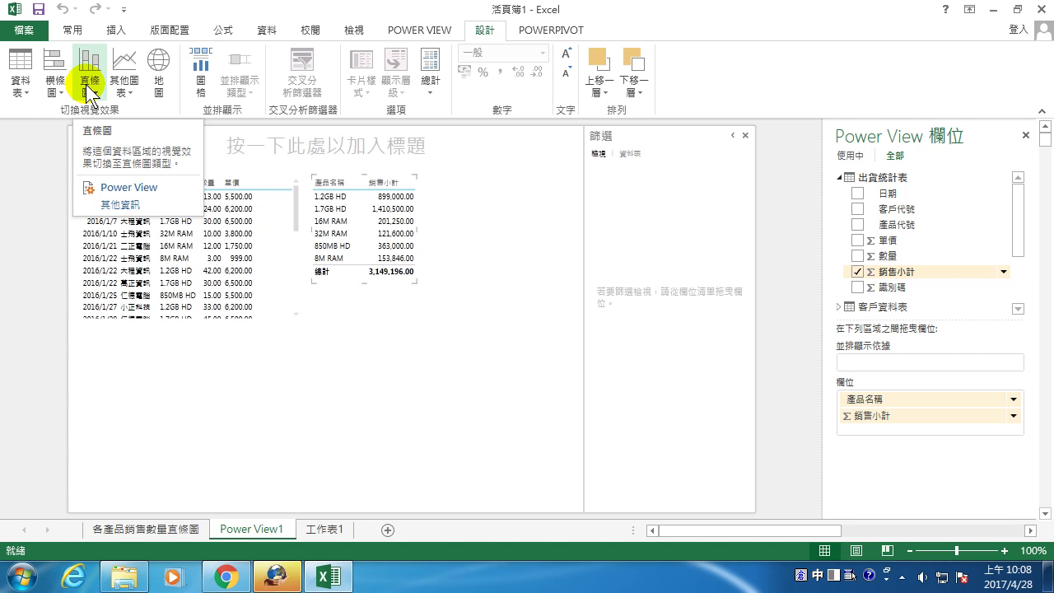
Step: Turn the new table into a clustered column chart and enlarge it to show product labels
left_click(89, 90)
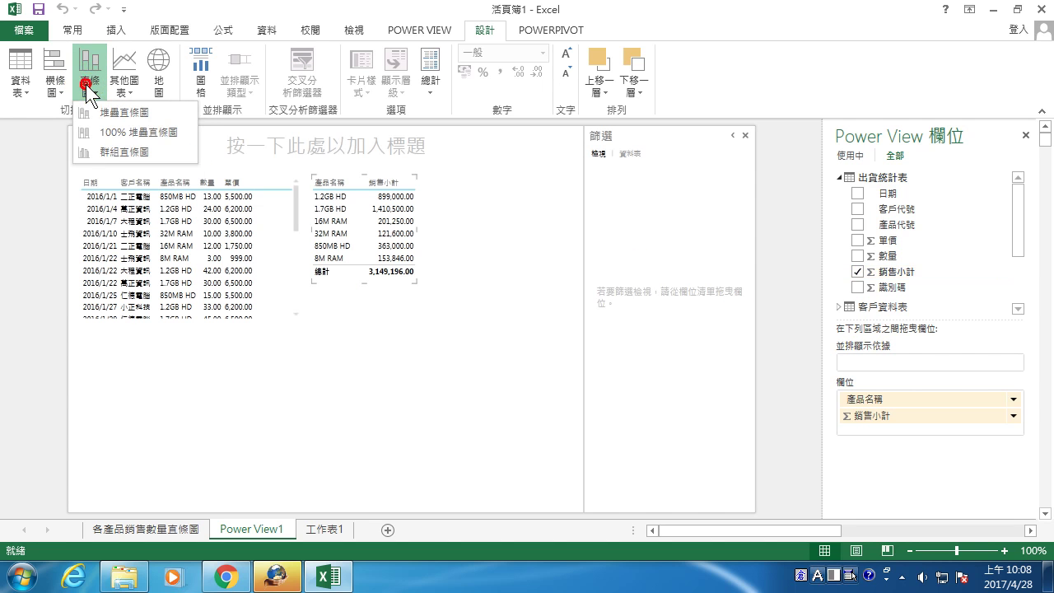
left_click(119, 152)
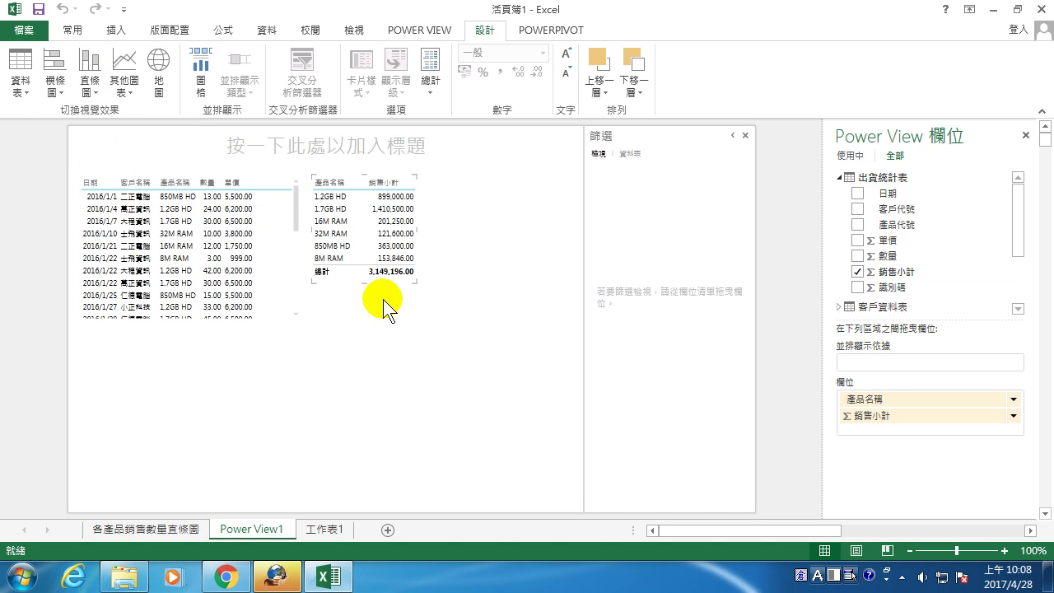
left_click_drag(414, 281, 570, 319)
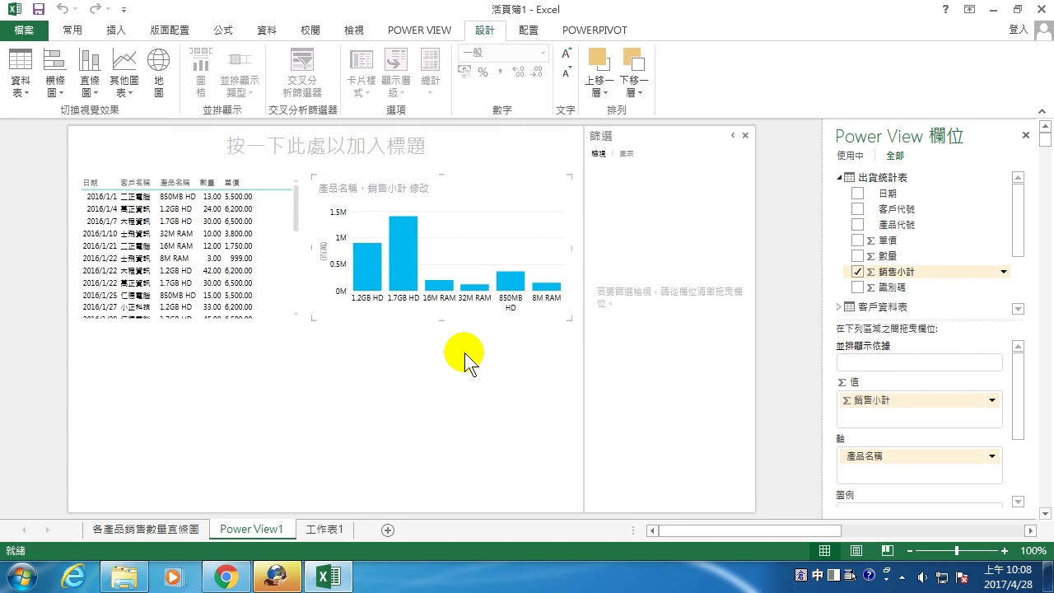
left_click(420, 358)
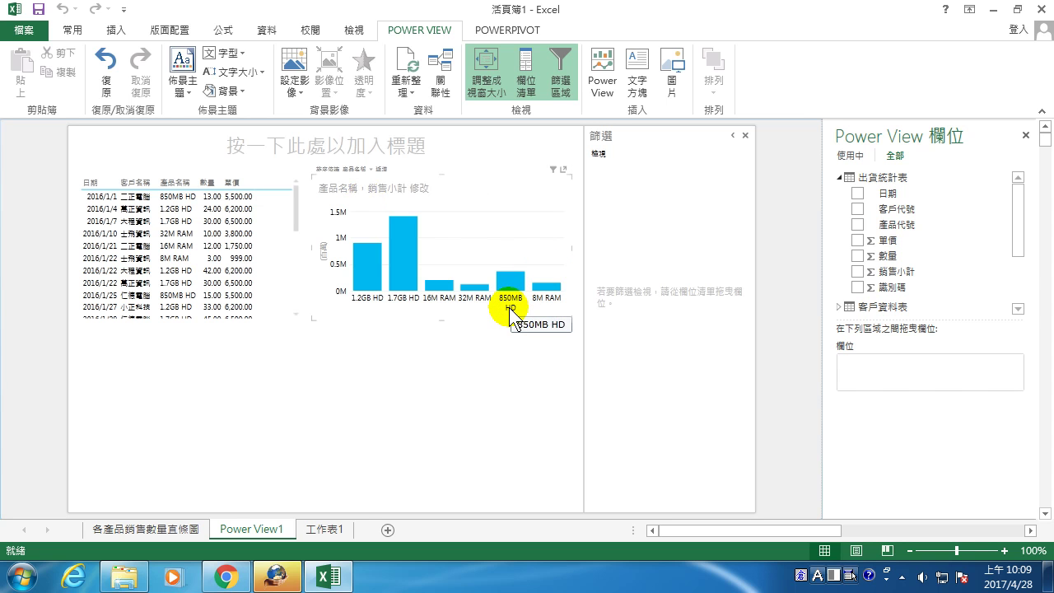
mouse_move(417, 287)
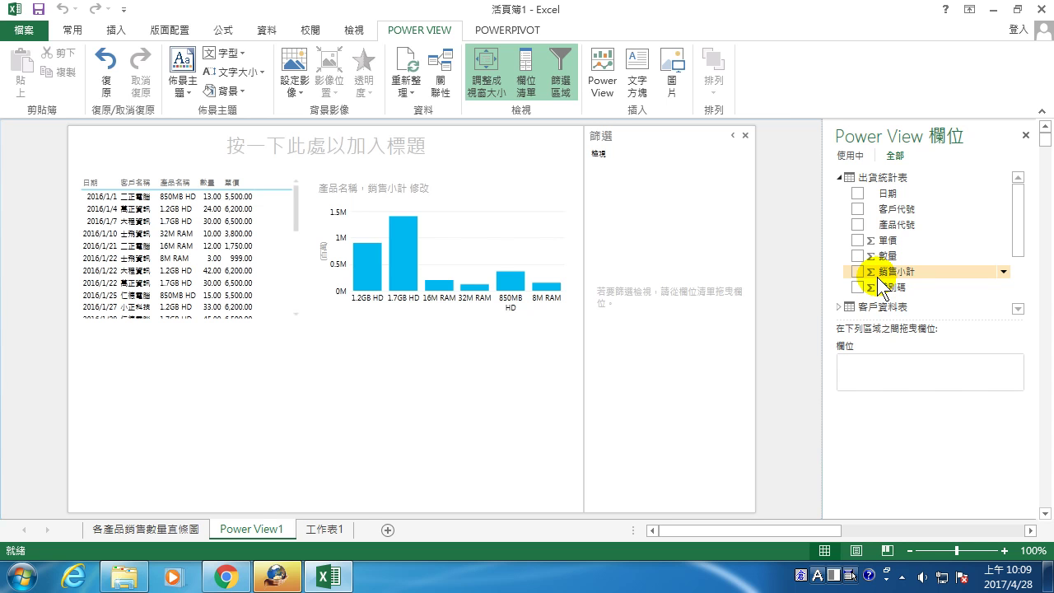
Step: Filter the detail table by the 1.7GB HD, 1.2GB HD, 16M RAM, 850MB HD, then 8M RAM bars
mouse_move(408, 247)
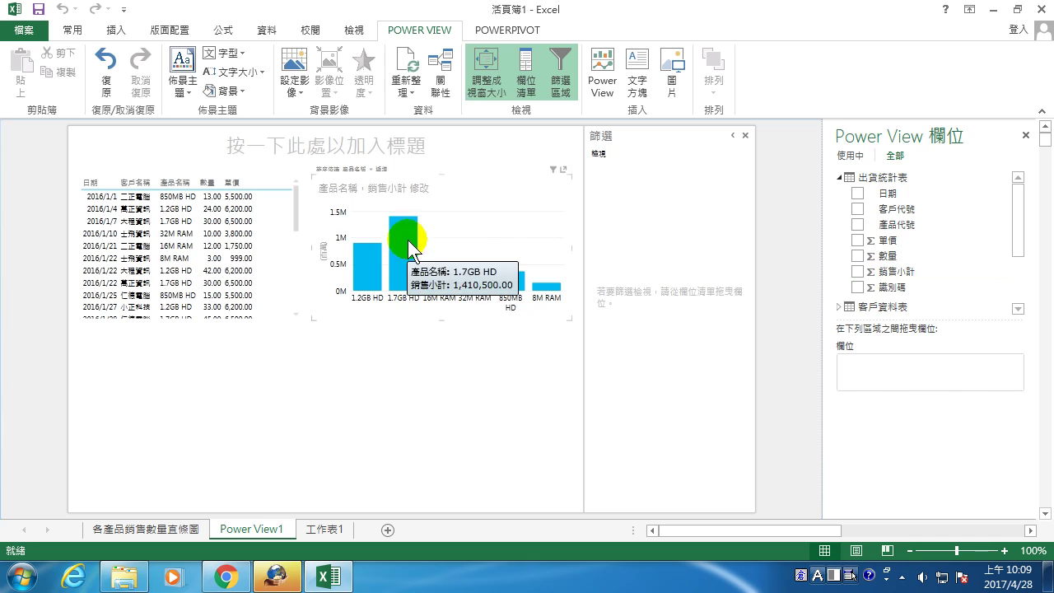
left_click(407, 239)
left_click(408, 238)
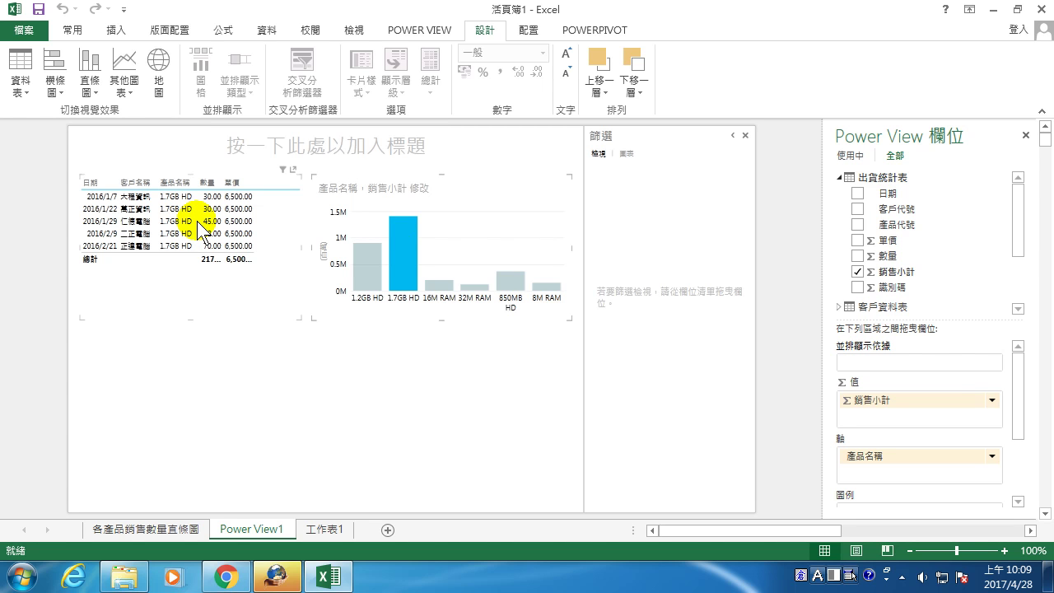
left_click(372, 257)
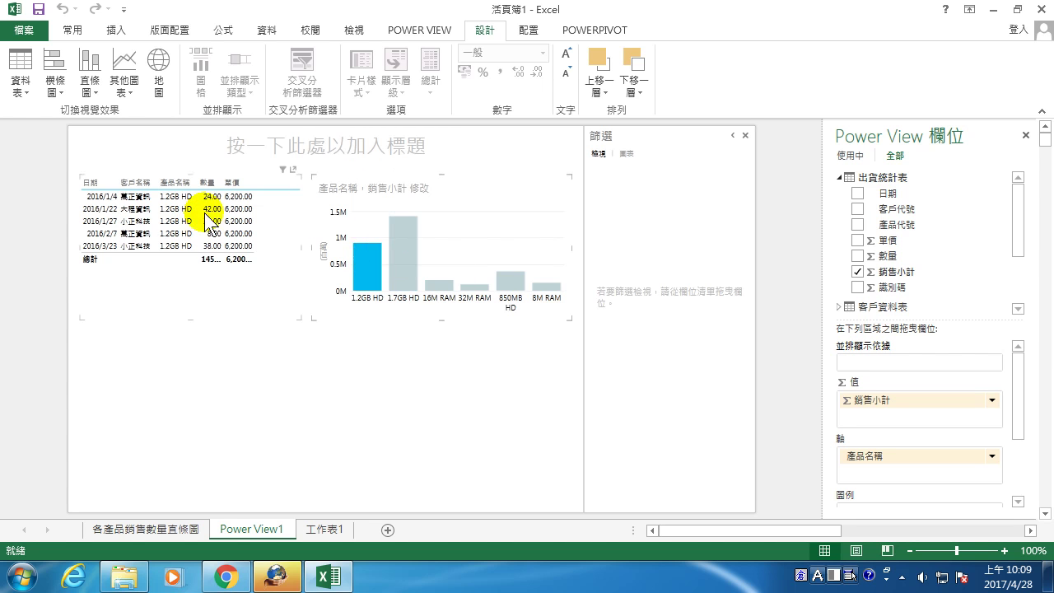
left_click(434, 285)
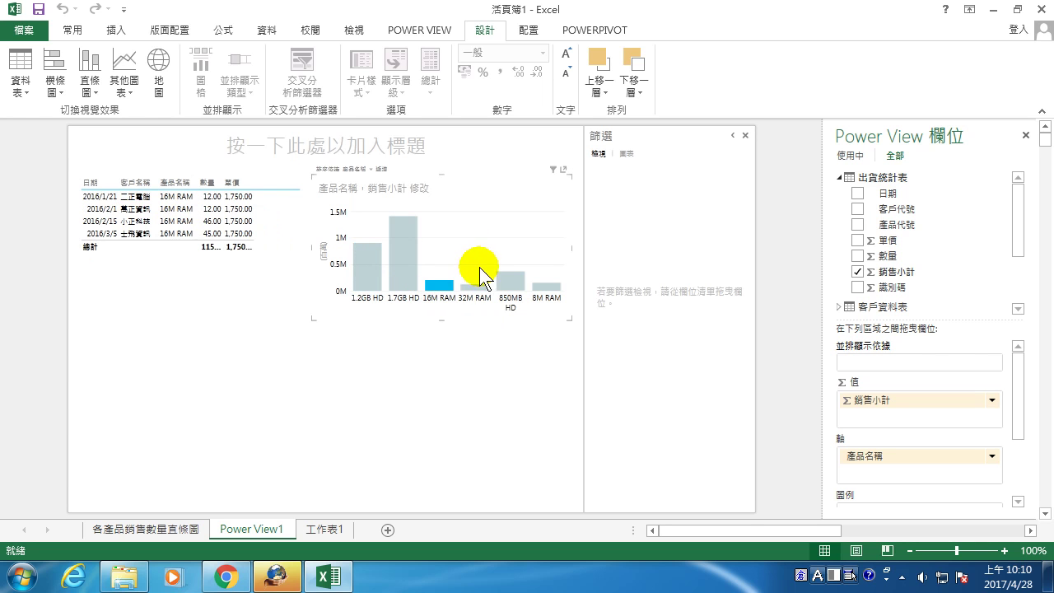
left_click(510, 280)
left_click(552, 288)
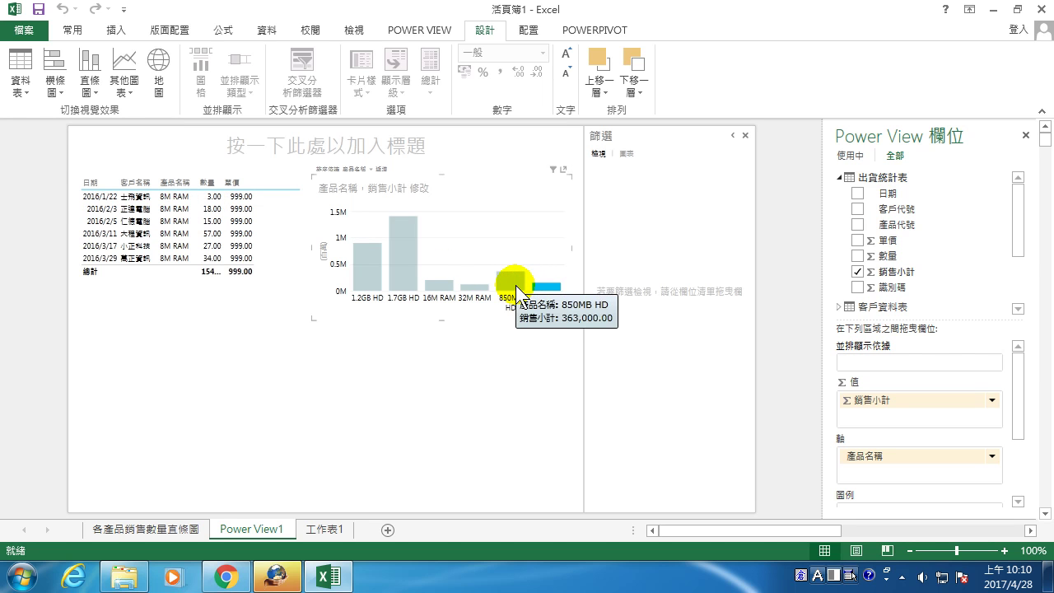